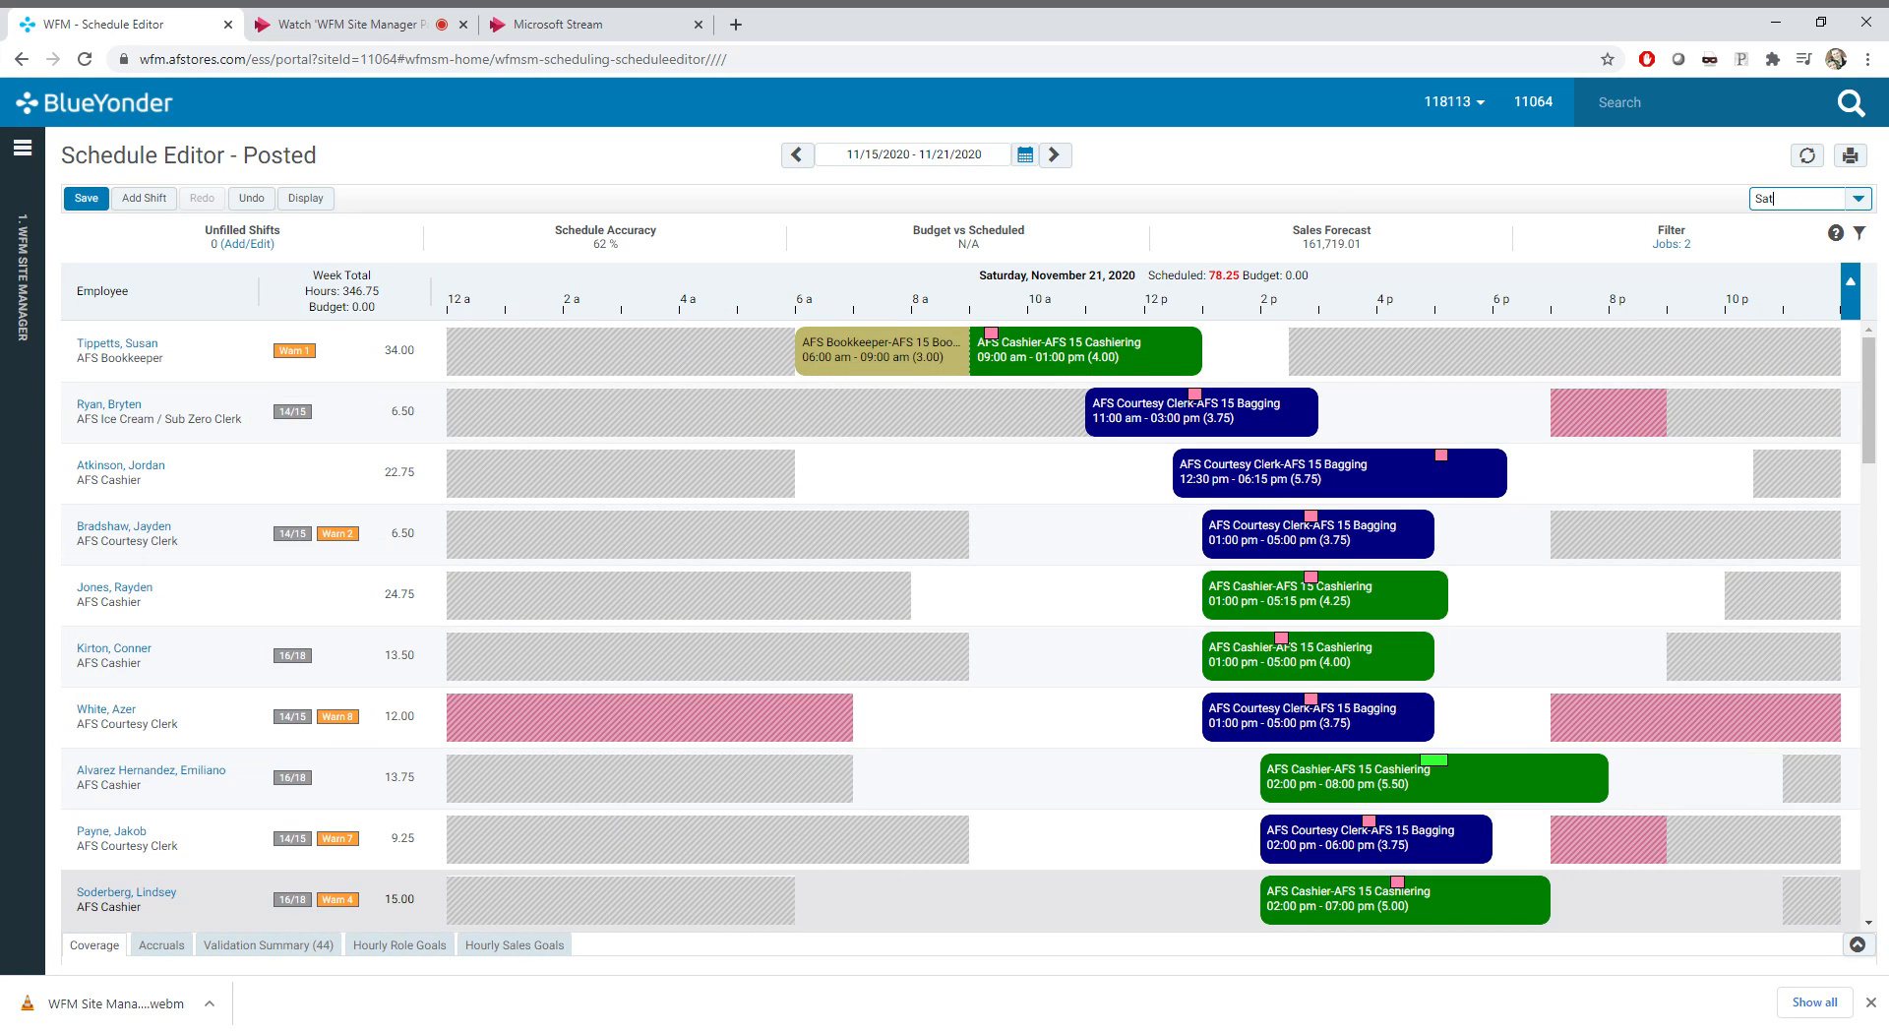
# Step: Move the Saturday 01:00–05:15 pm cashiering shift to 09:15 am–02:30 pm and the 01:00–05:00 pm cashiering shift to 11:30 am–03:30 pm
pyautogui.click(1871, 1001)
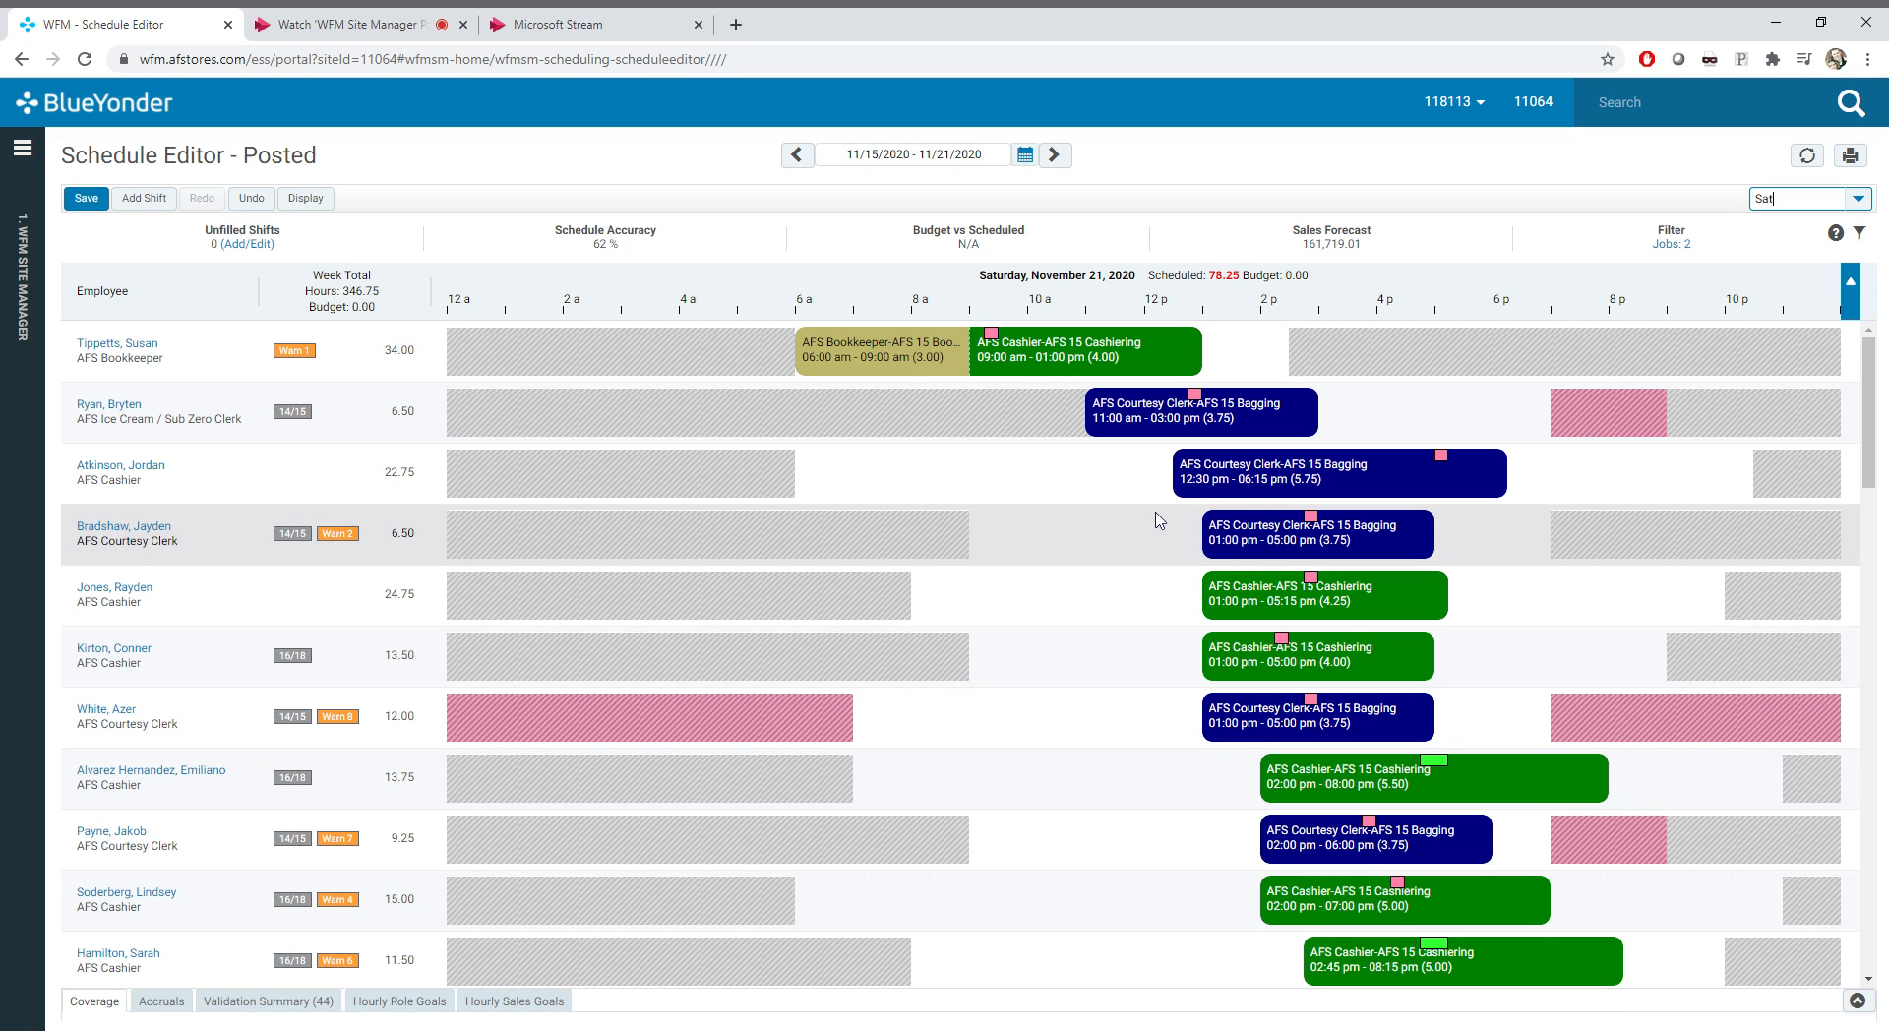
pyautogui.moveTo(1239, 605); pyautogui.dragTo(1020, 607)
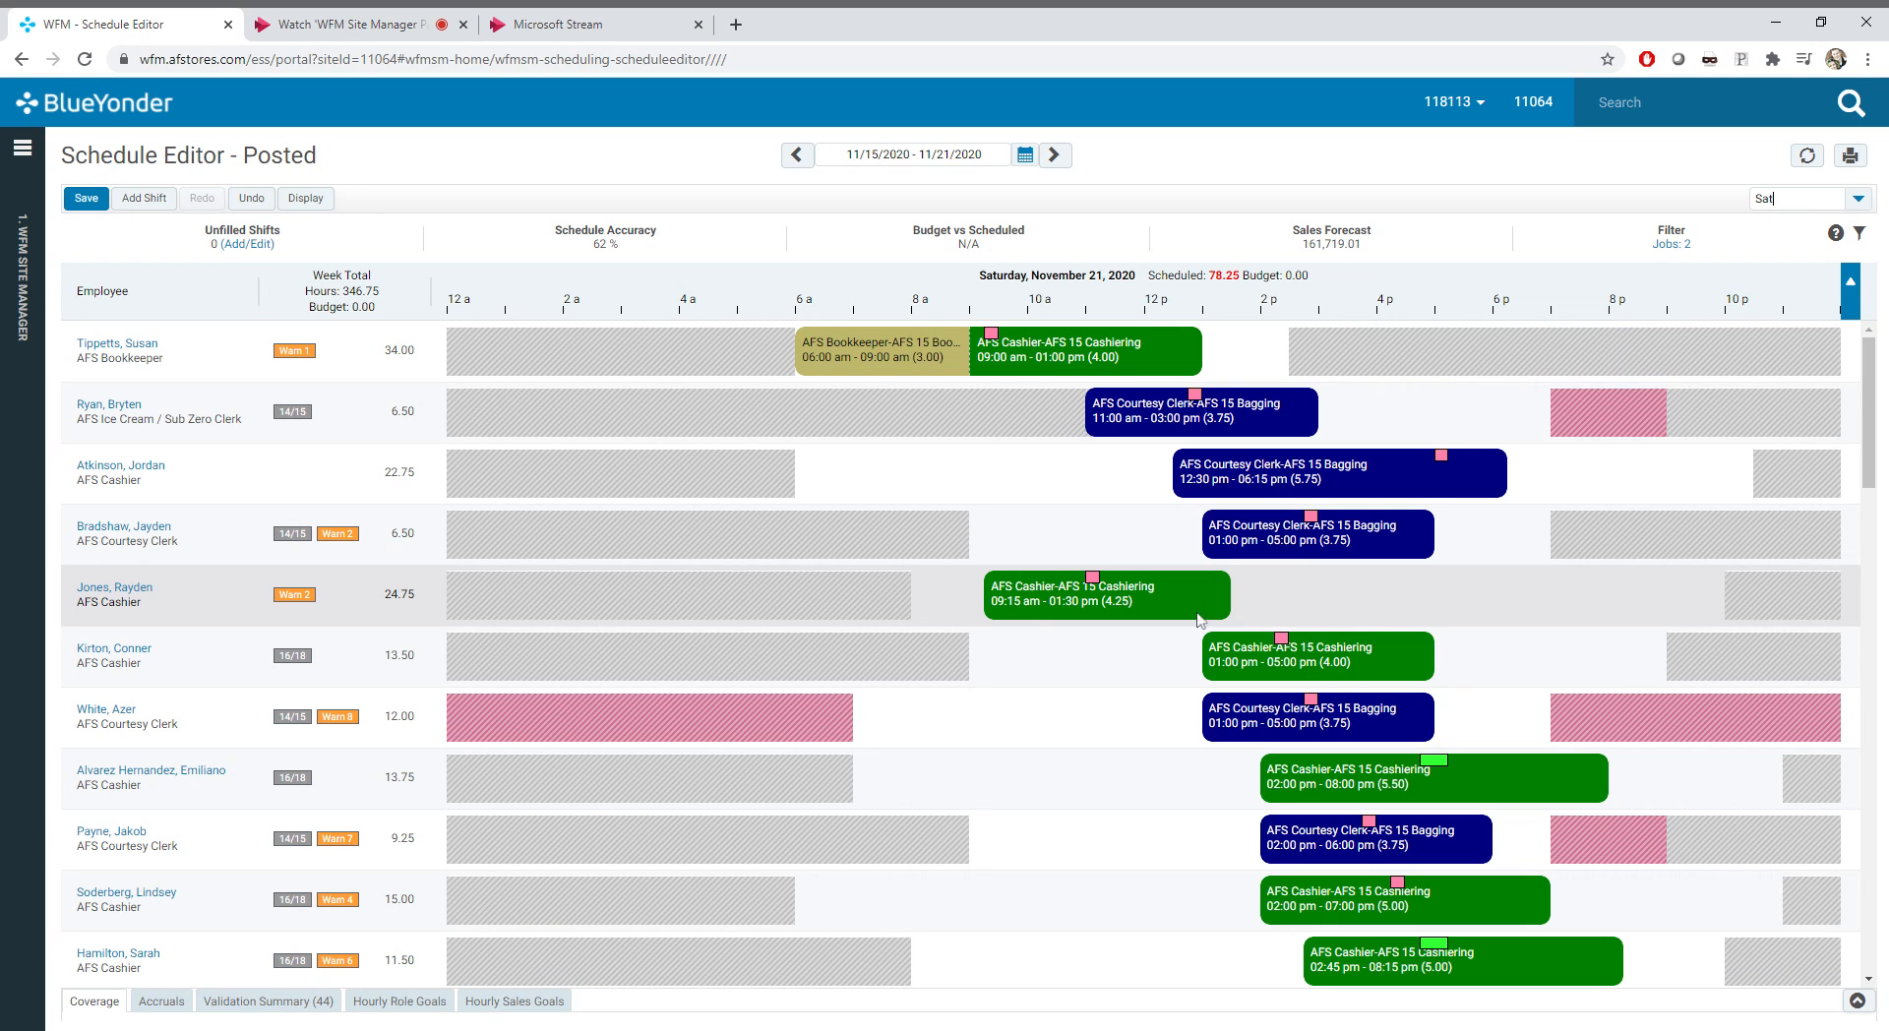
pyautogui.moveTo(1230, 605); pyautogui.dragTo(1390, 606)
pyautogui.moveTo(1211, 656); pyautogui.dragTo(1169, 604)
pyautogui.click(815, 622)
pyautogui.click(815, 596)
pyautogui.click(996, 686)
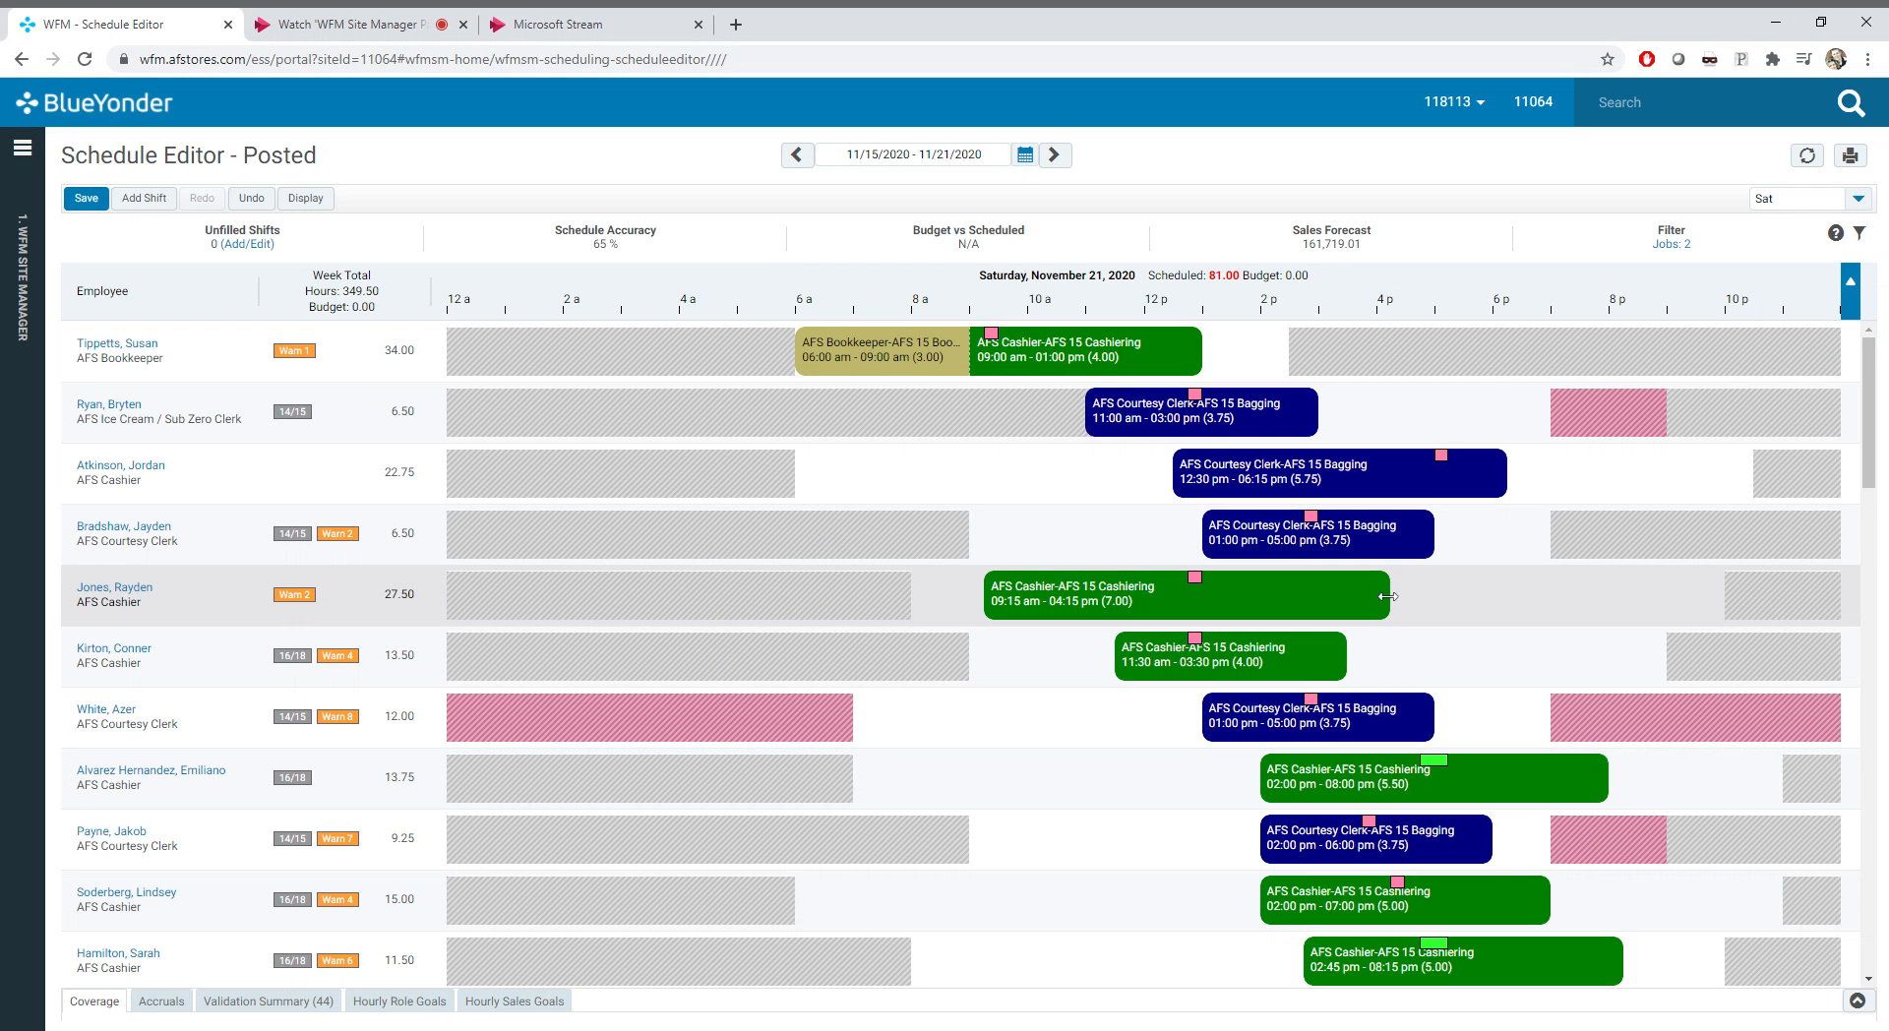
pyautogui.moveTo(1389, 597); pyautogui.dragTo(1288, 597)
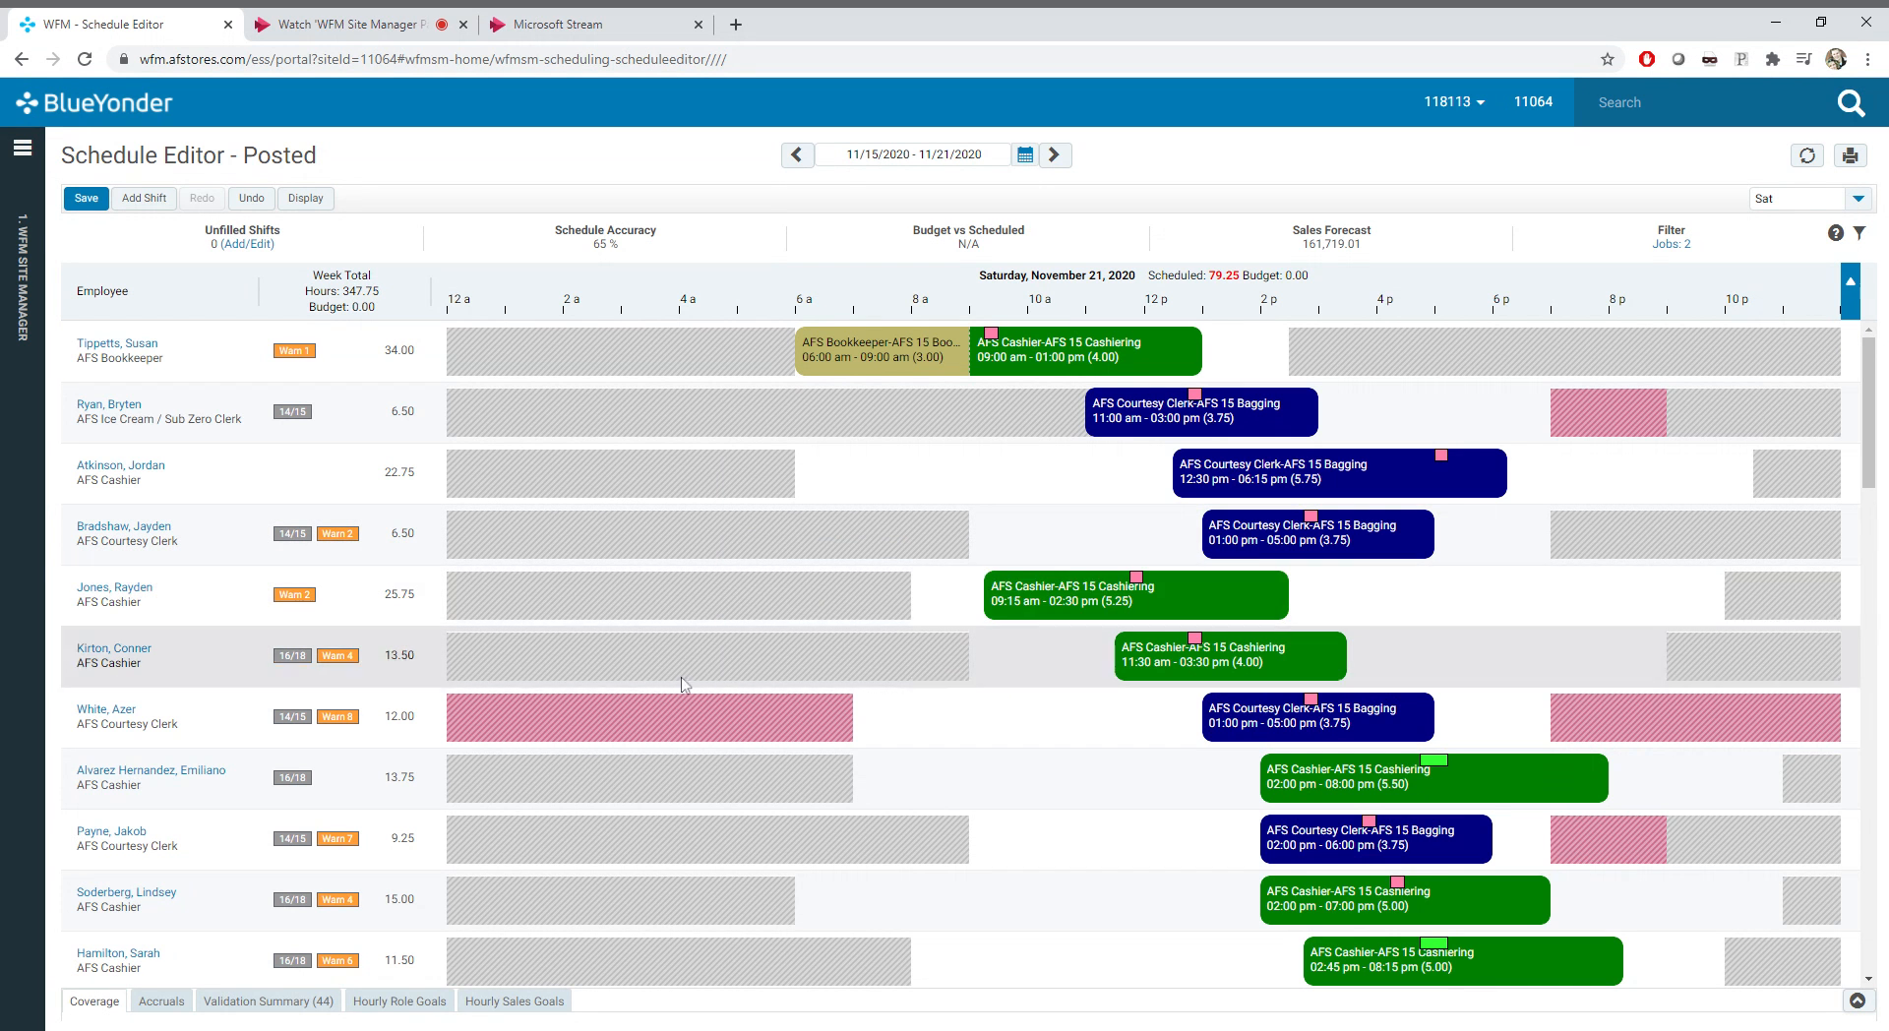
# Step: Display Saturday's coverage graph for the AFS 15 Cashiering role only
pyautogui.click(92, 1000)
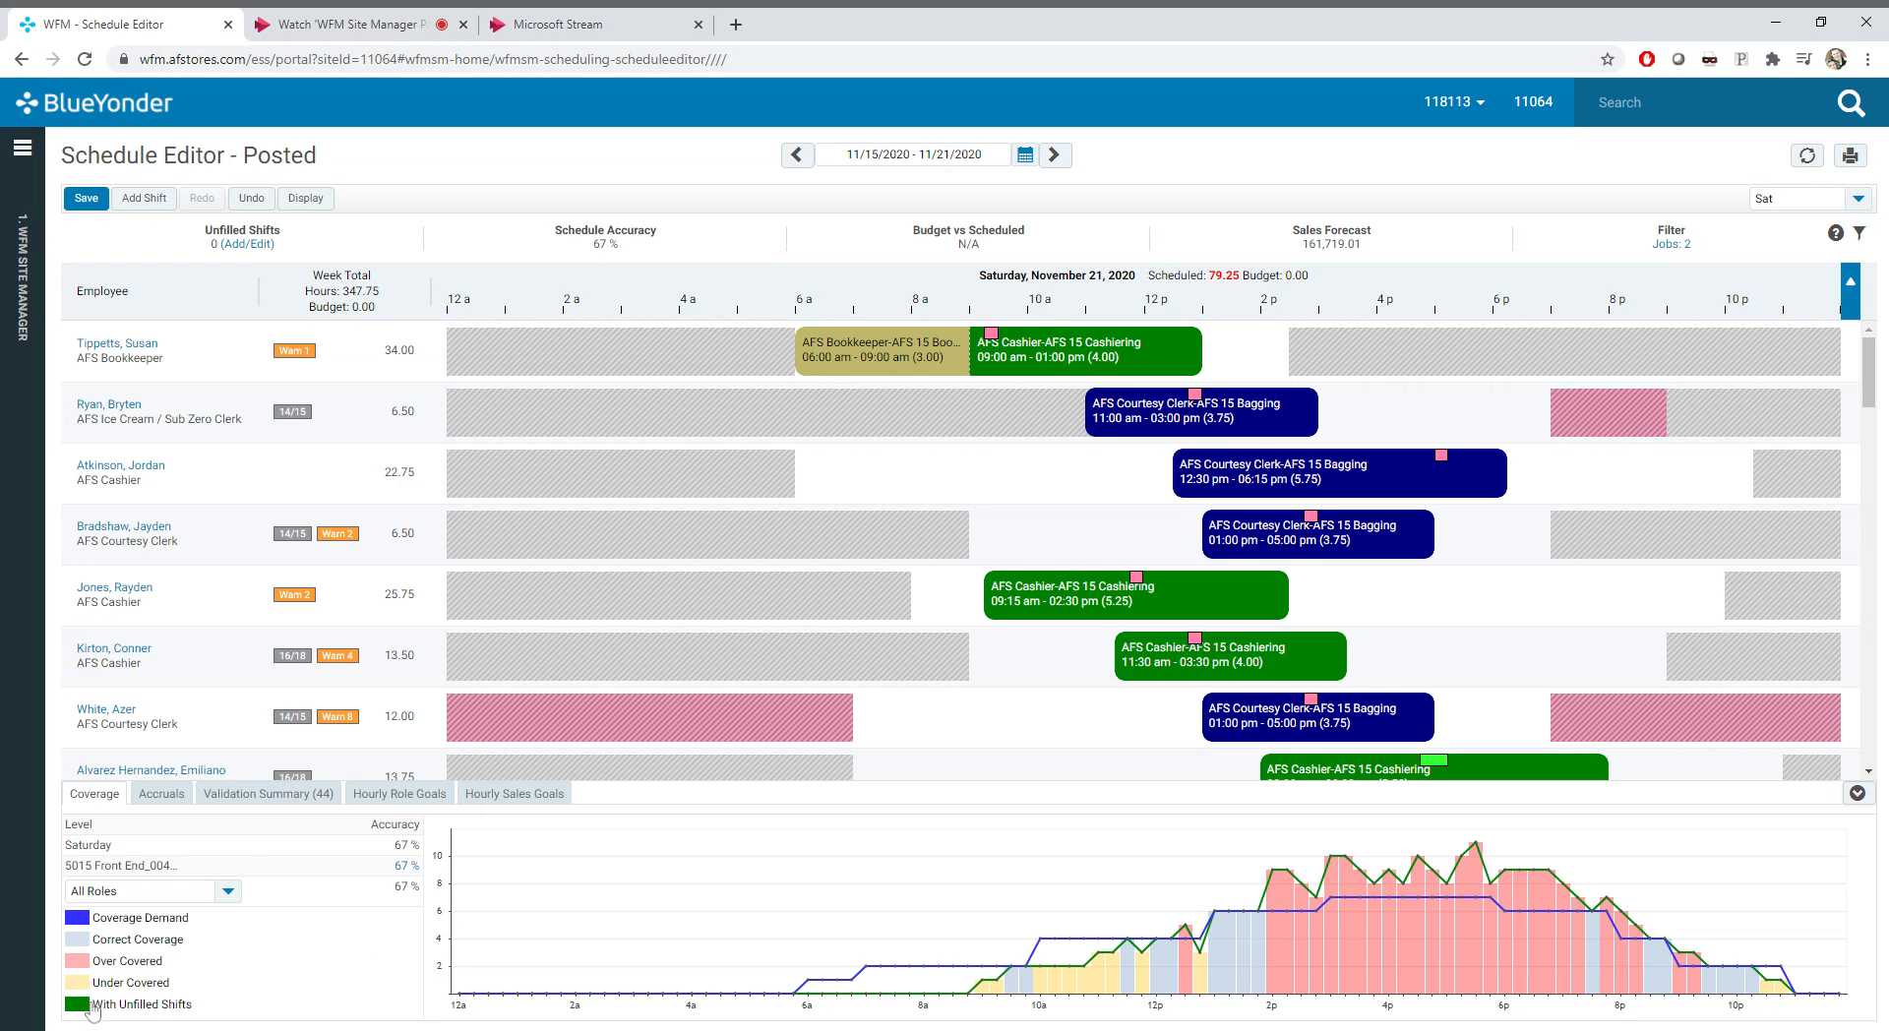
pyautogui.click(227, 892)
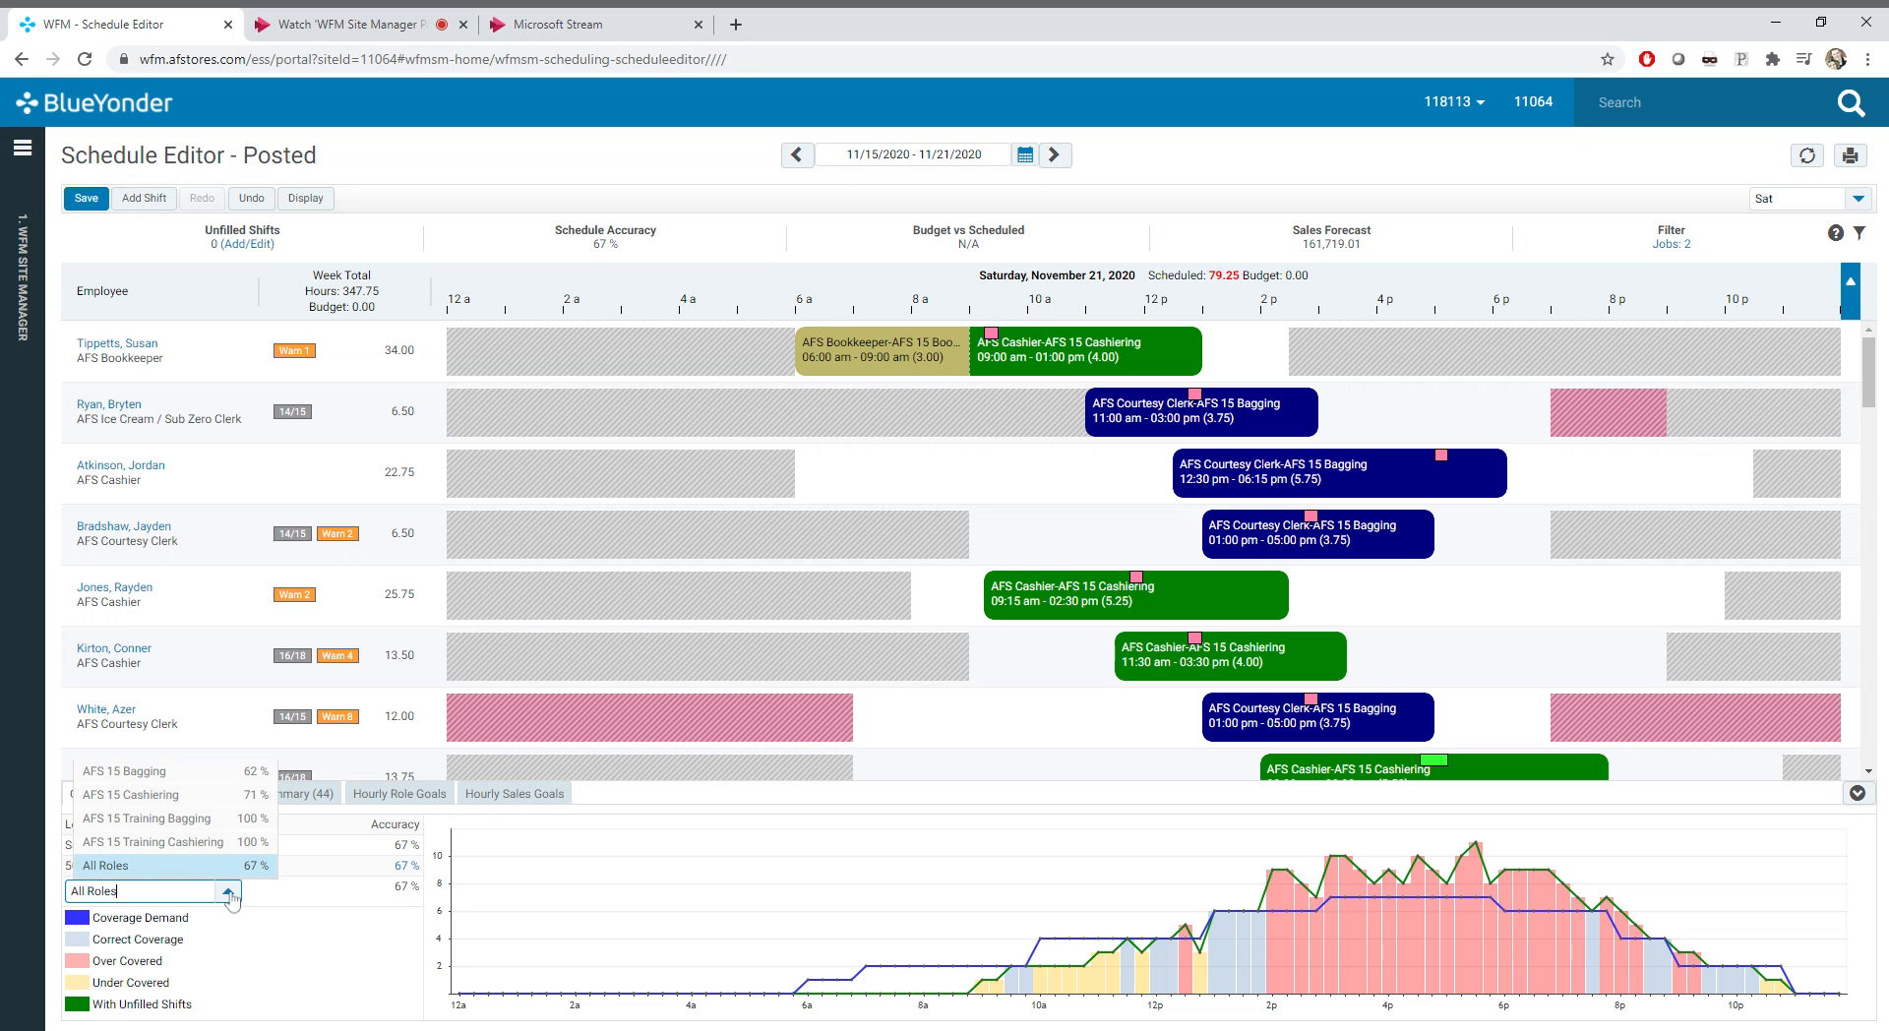
pyautogui.click(178, 796)
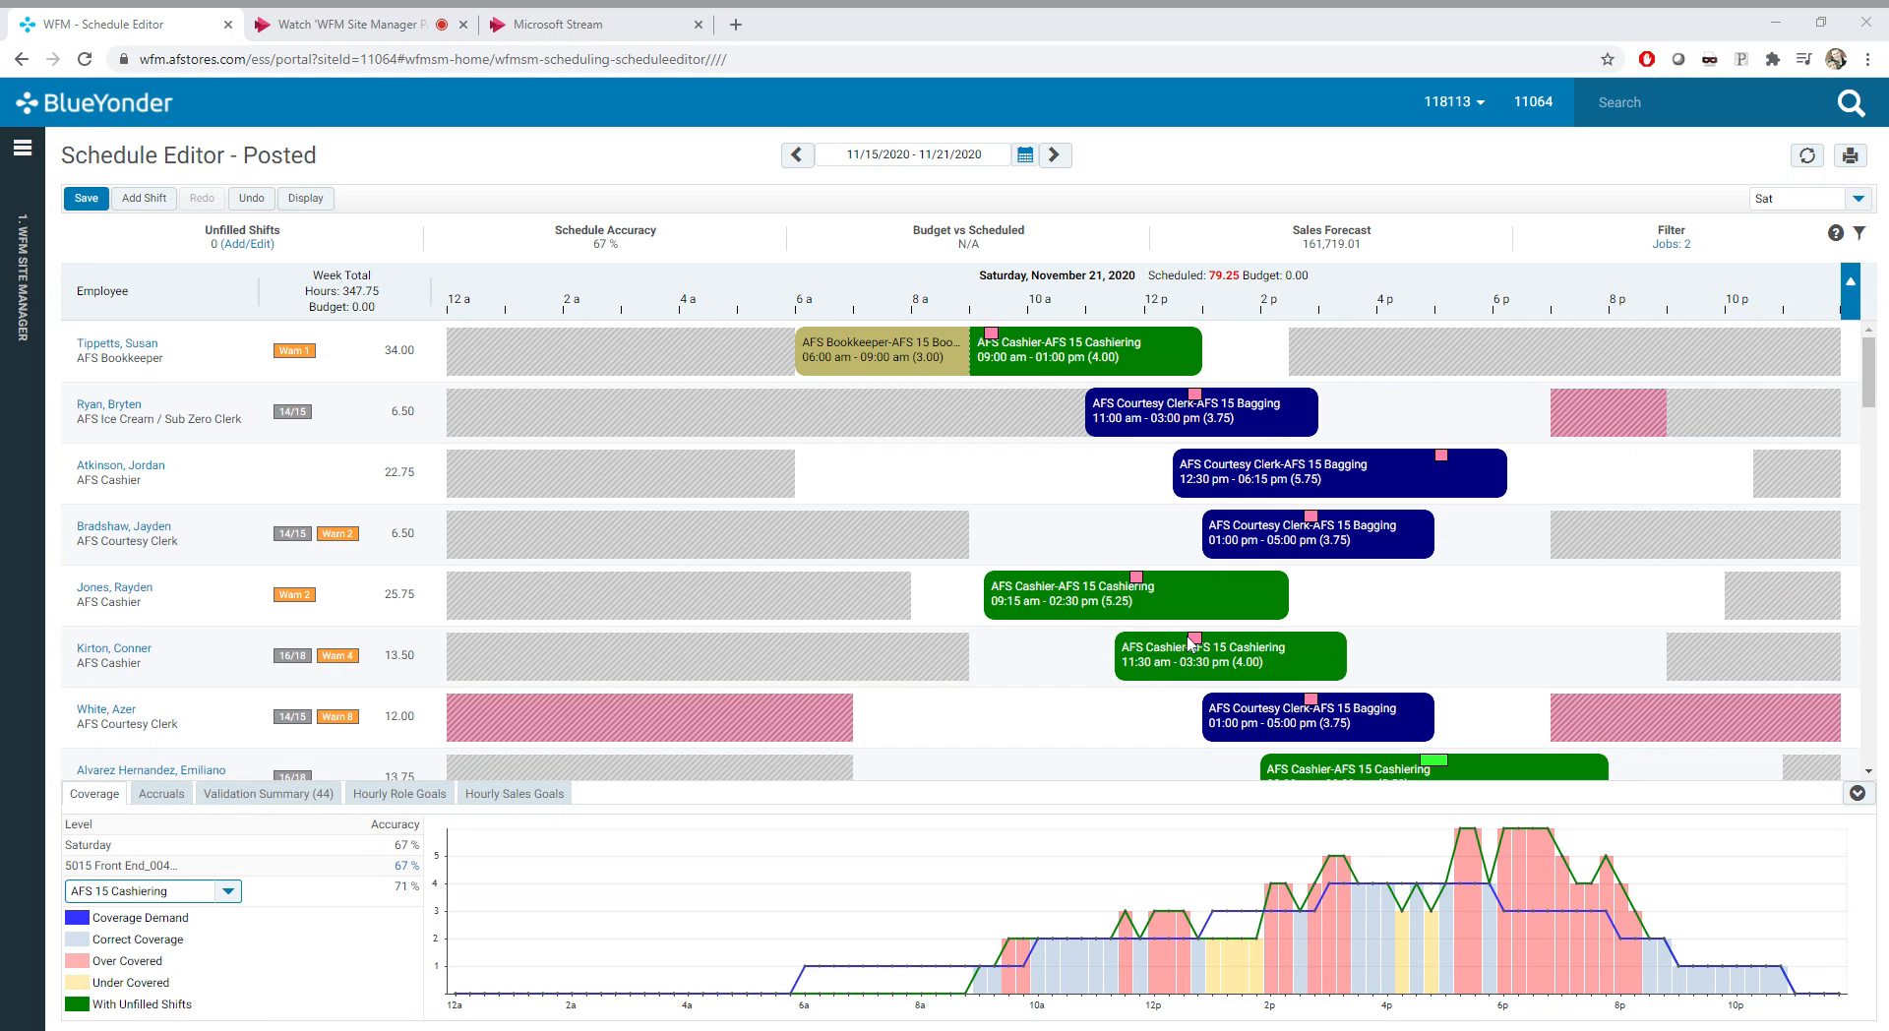
# Step: Move the 09:15 am, 11:30 am and 02:00 pm cashiering shifts to 02:45–08:00 pm, 03:45–07:45 pm and 04:00–10:00 pm respectively
pyautogui.moveTo(1122, 603); pyautogui.dragTo(1438, 605)
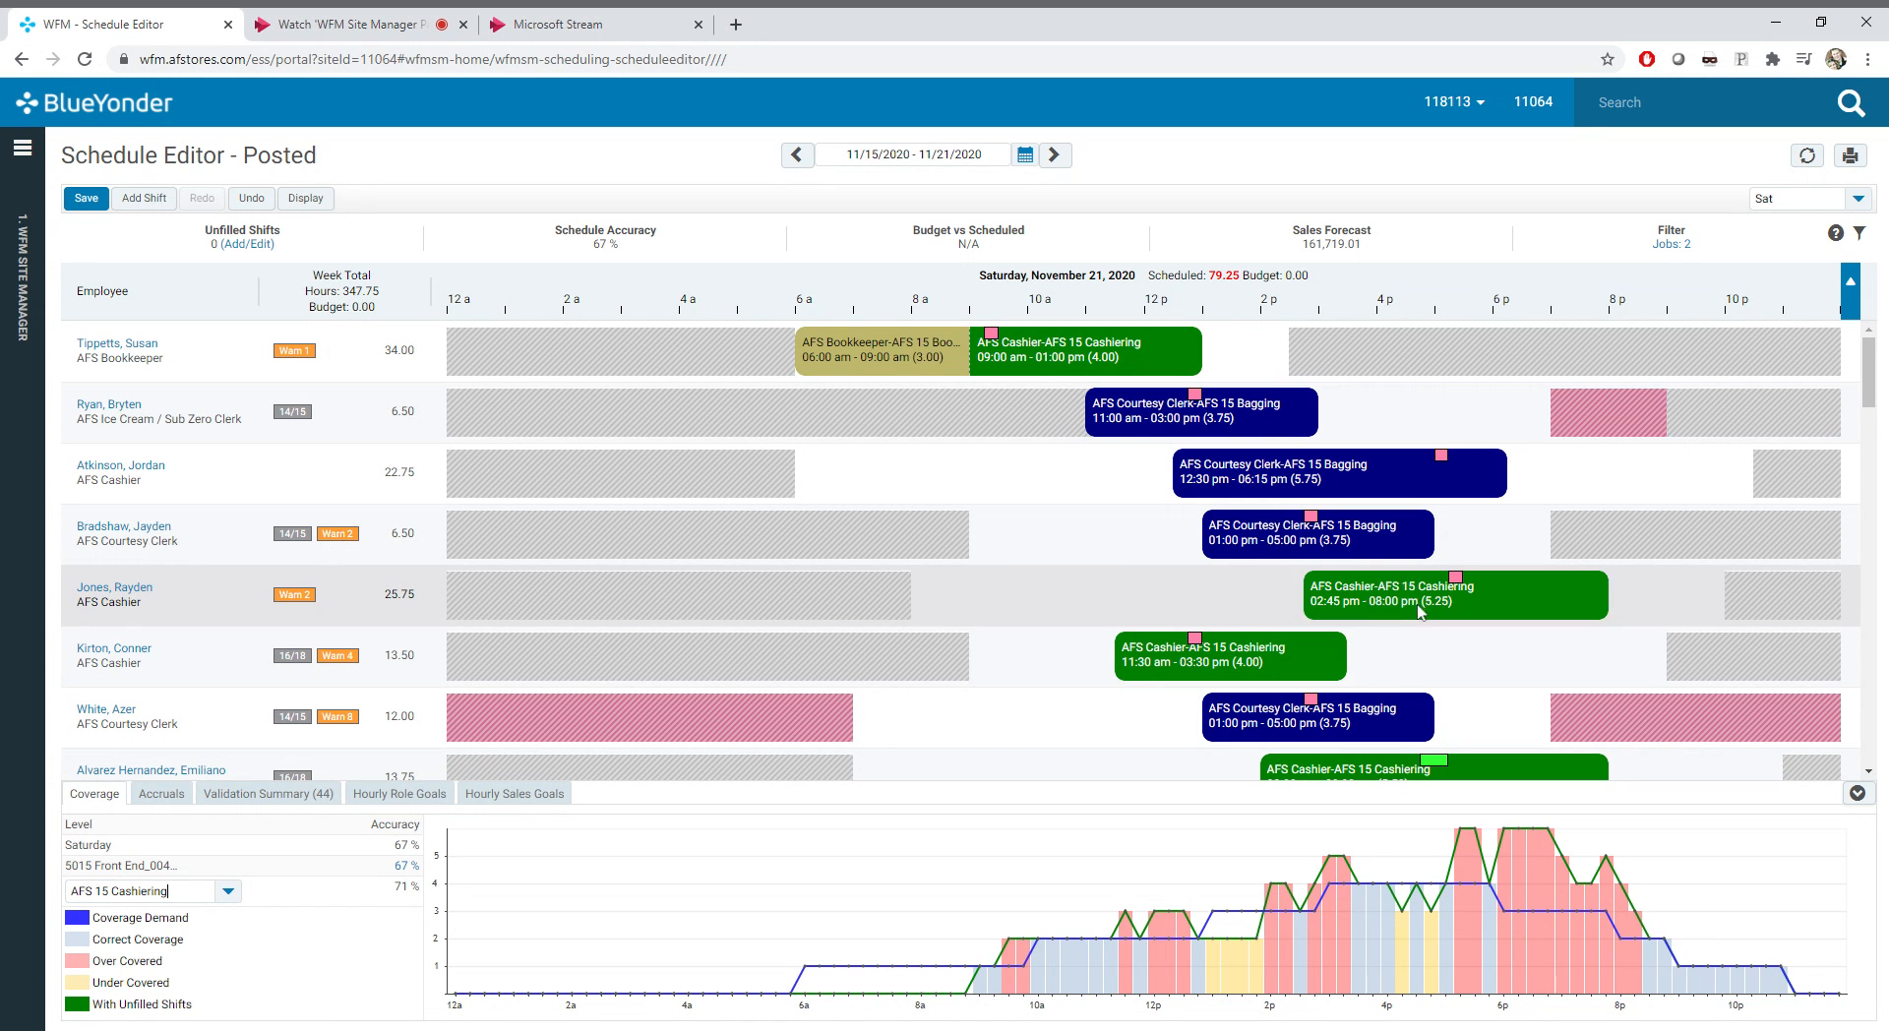
pyautogui.moveTo(1277, 661); pyautogui.dragTo(1523, 663)
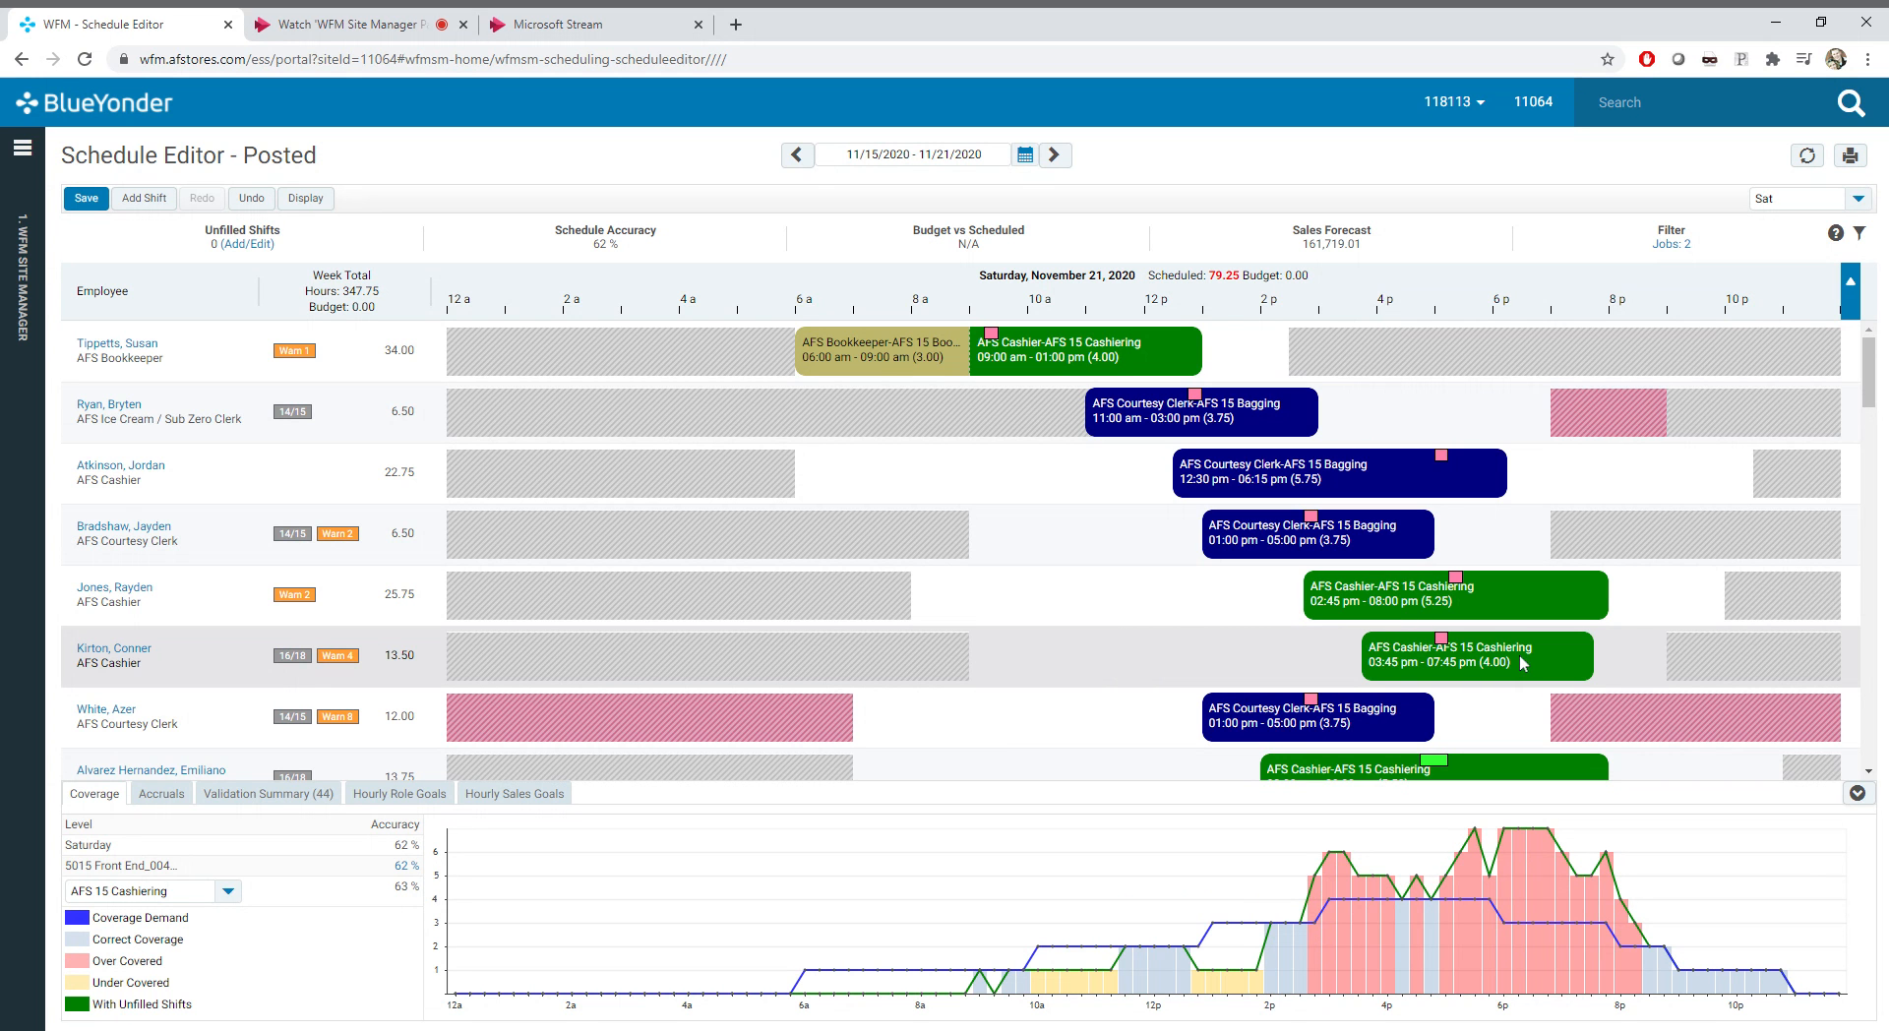
pyautogui.scroll(-1, 1633, 655)
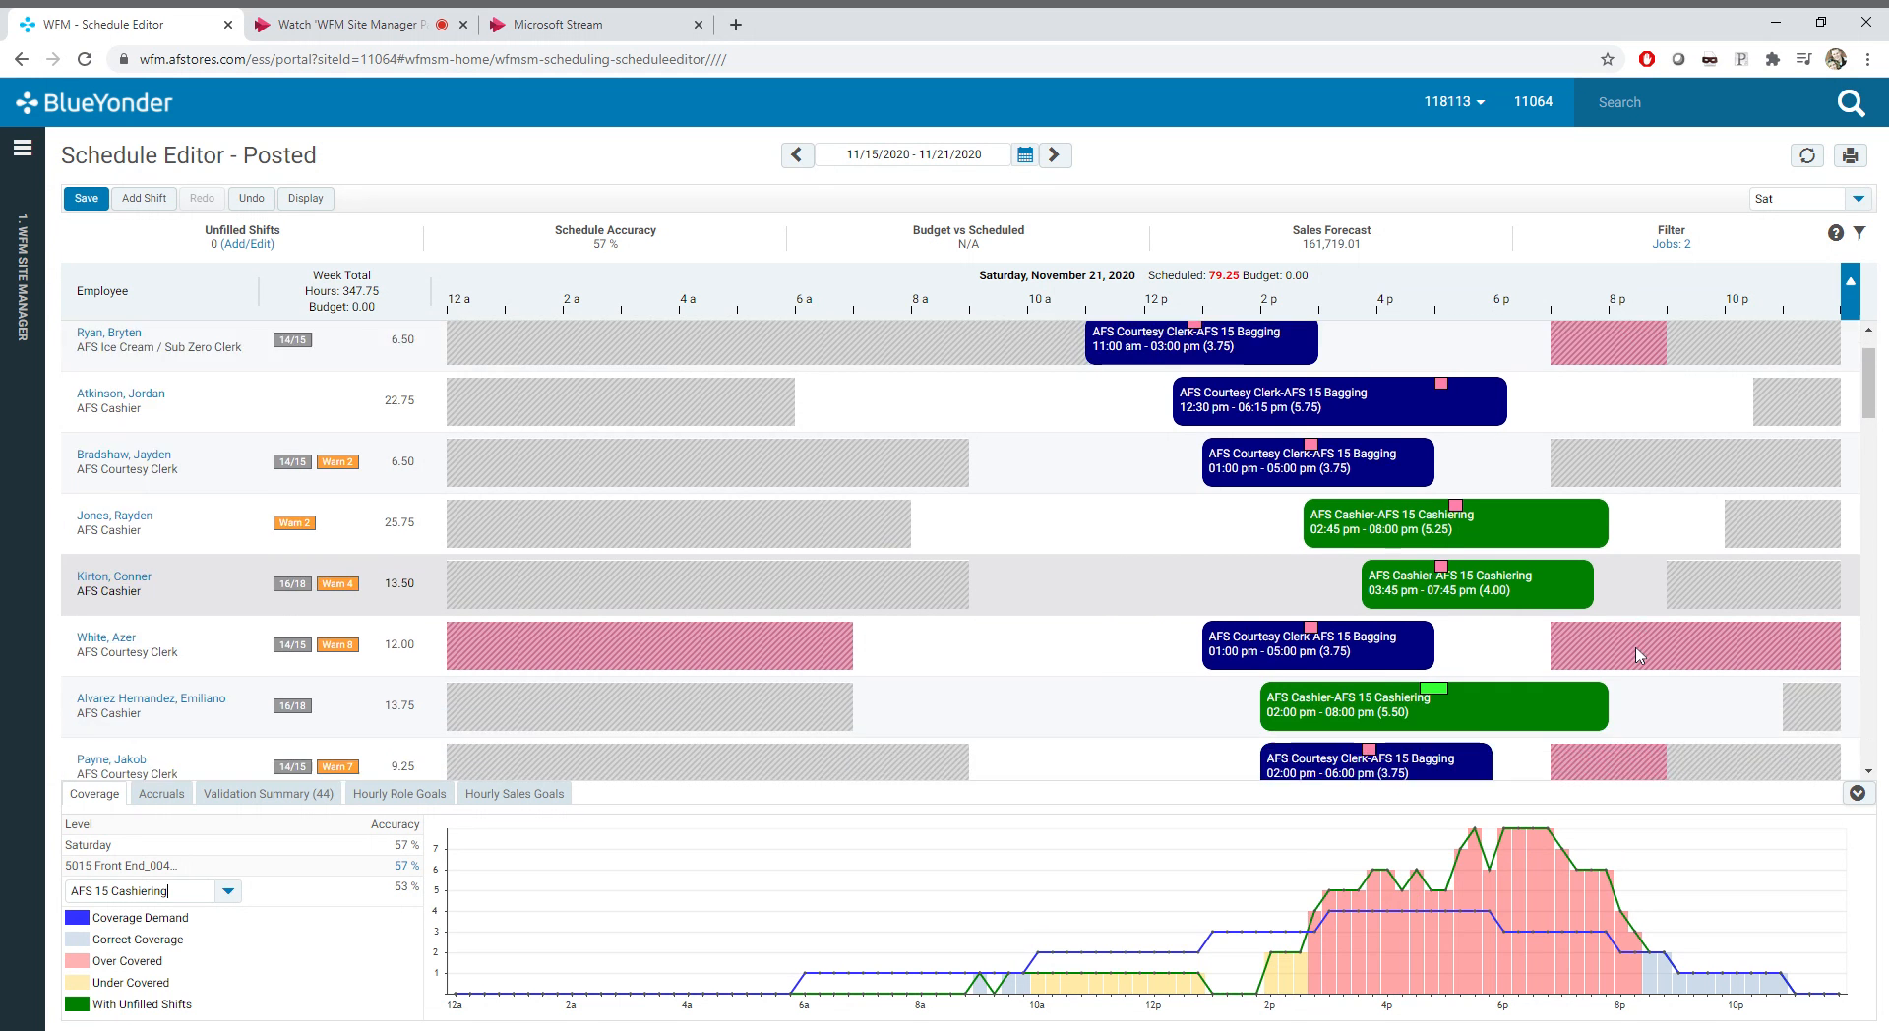
pyautogui.moveTo(1541, 665); pyautogui.dragTo(1633, 655)
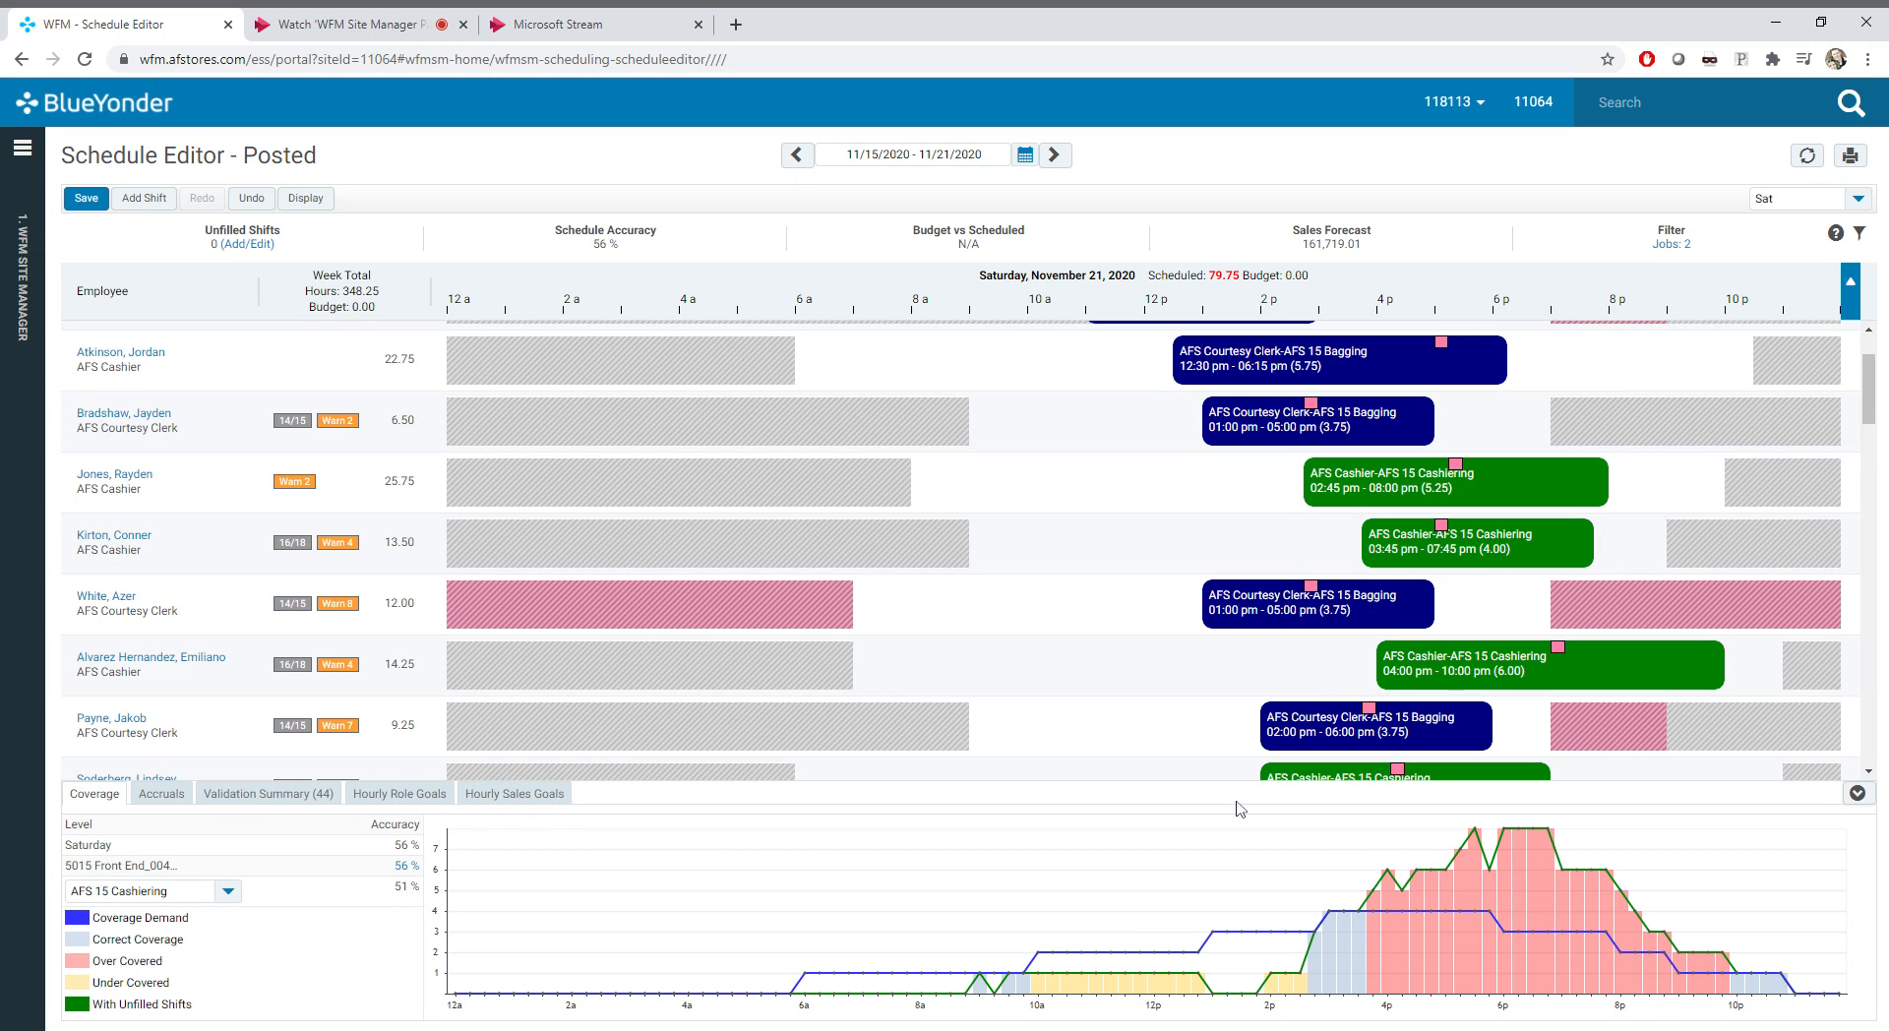
# Step: Move those same three cashiering shifts earlier, to 11:30 am–04:45 pm, 12:00–04:00 pm and 11:15 am–05:15 pm
pyautogui.moveTo(1516, 492); pyautogui.dragTo(1332, 540)
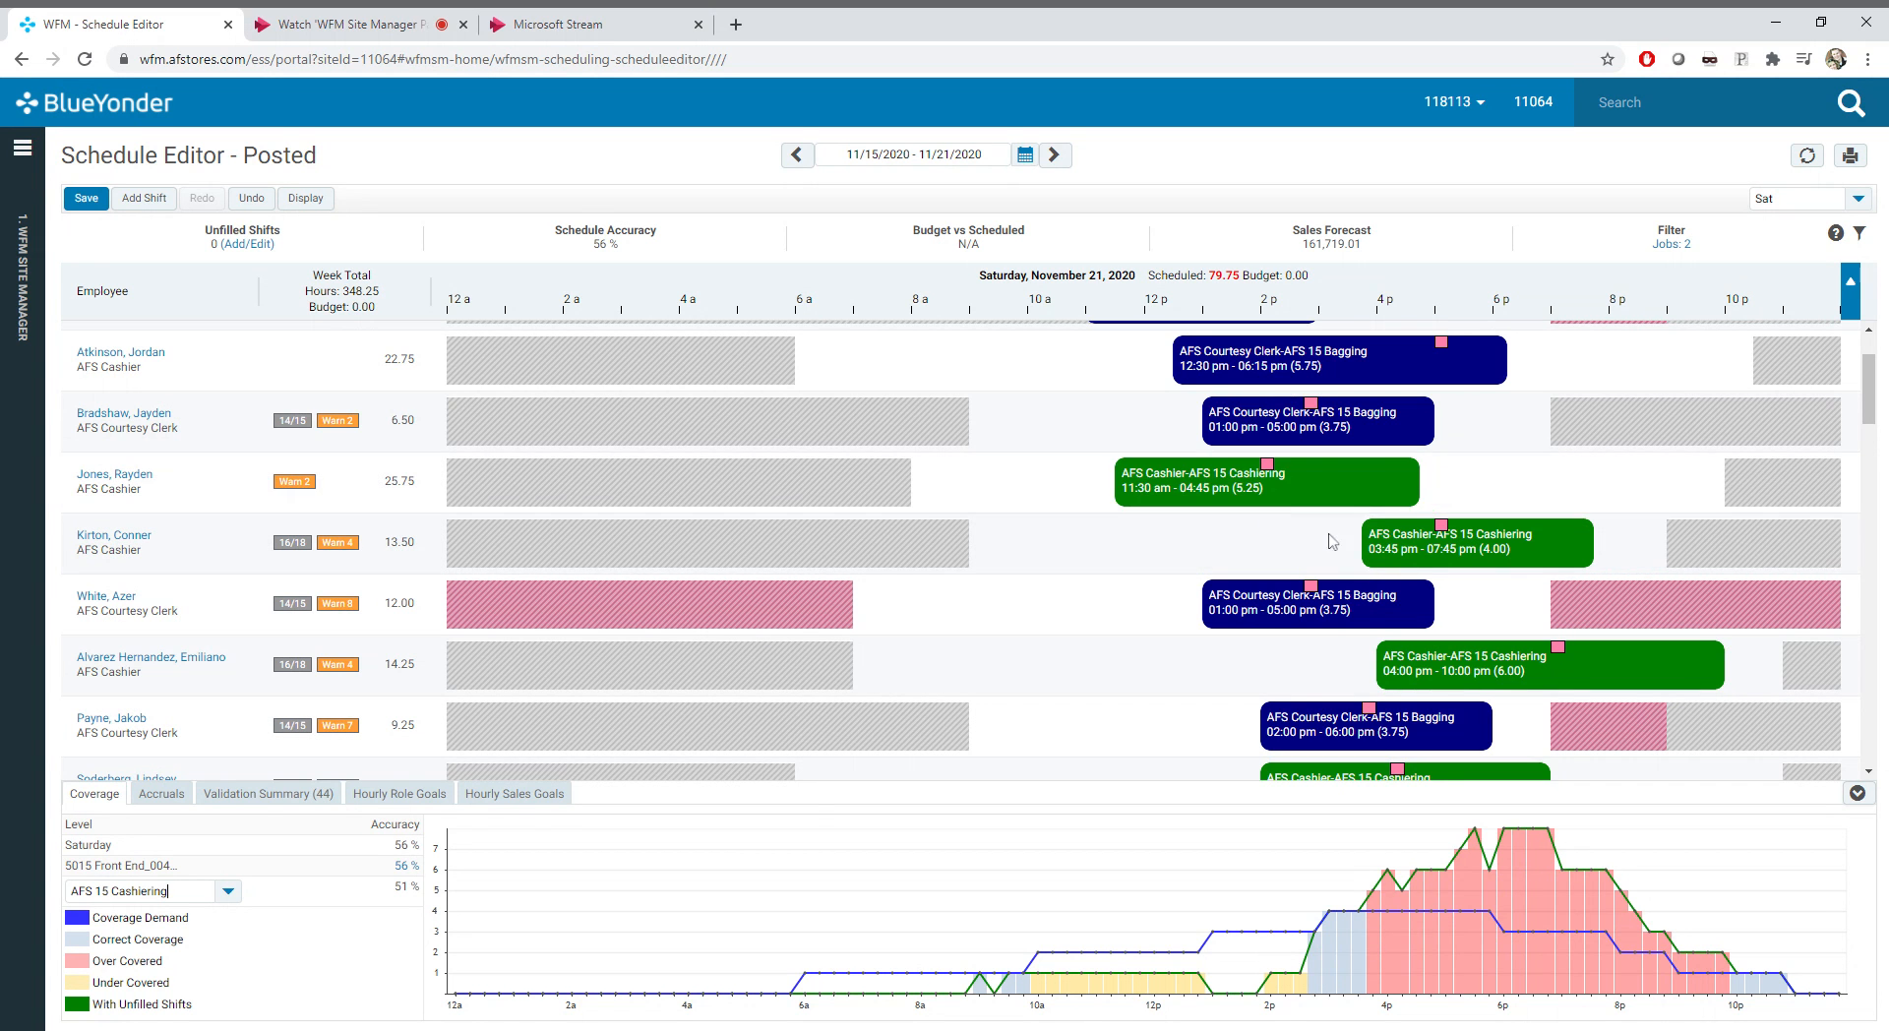
pyautogui.moveTo(1519, 549); pyautogui.dragTo(1302, 549)
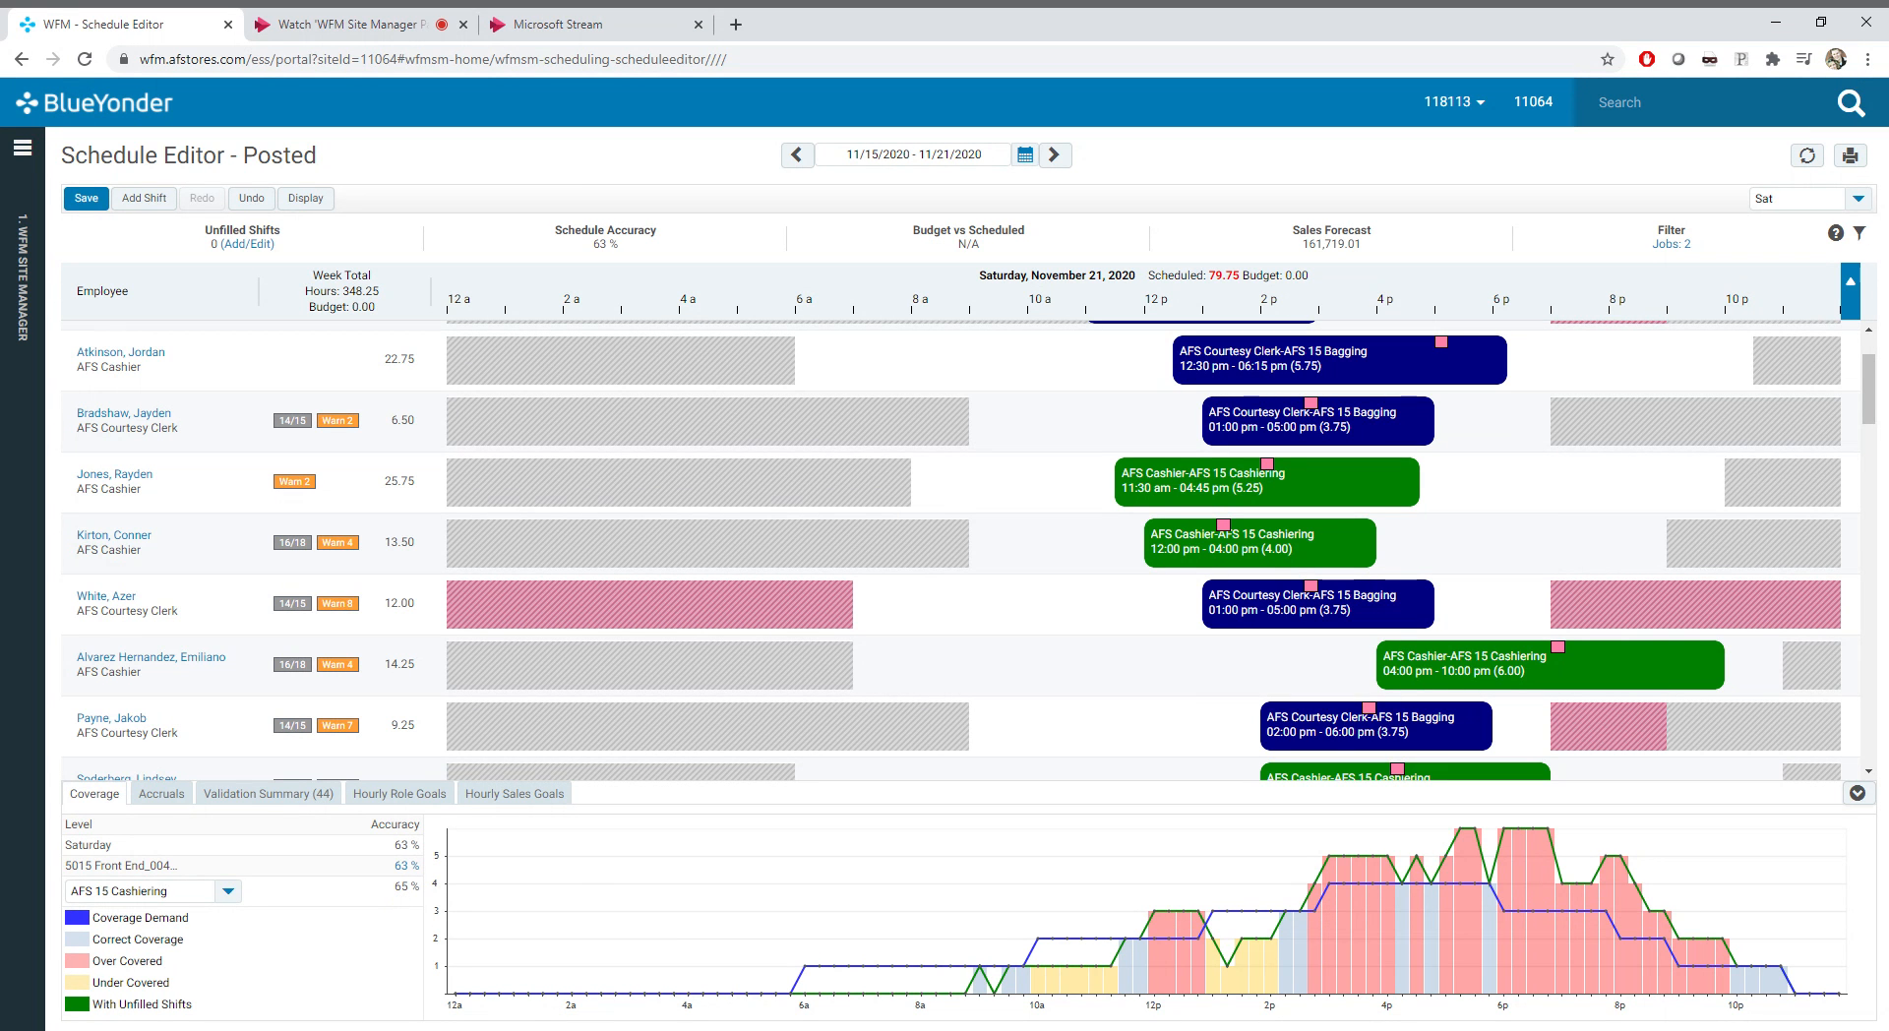
pyautogui.moveTo(1474, 657); pyautogui.dragTo(1195, 661)
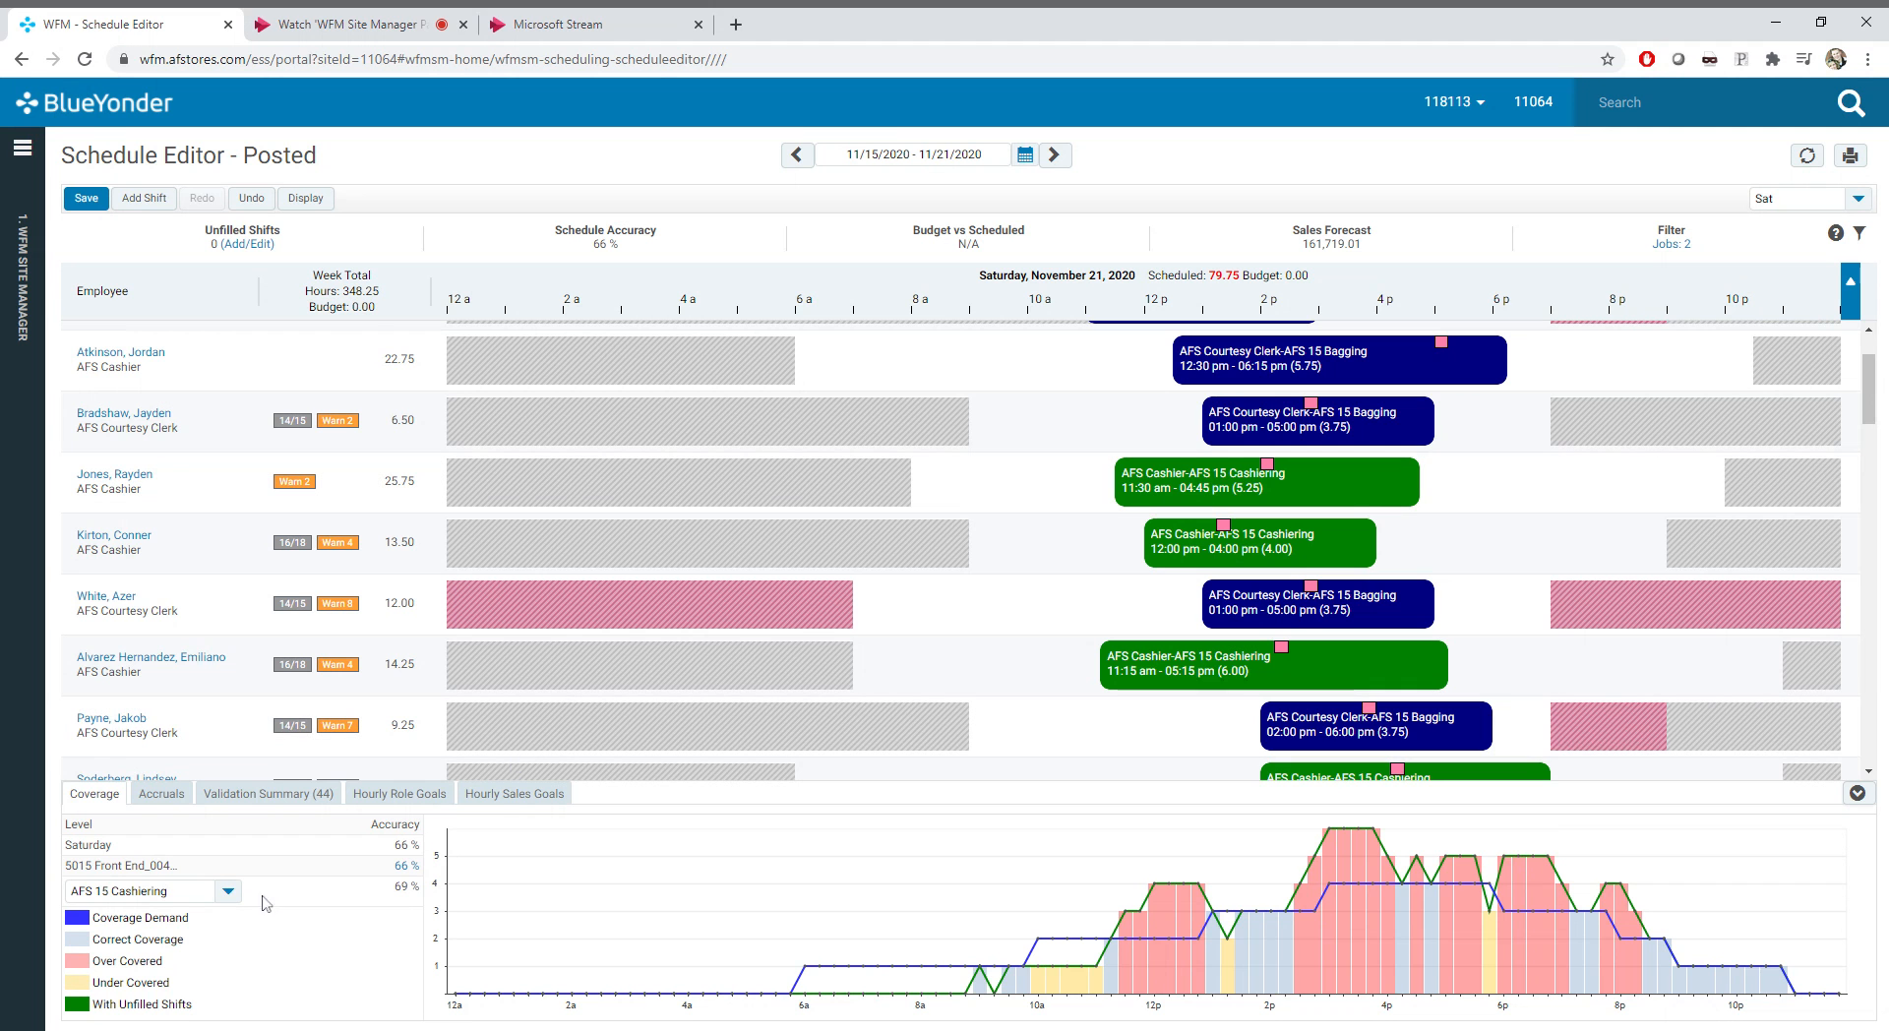
# Step: Show the AFS 15 Bagging coverage and move the 12:30–06:15 pm bagging shift to 10:00 am–03:45 pm
pyautogui.click(227, 891)
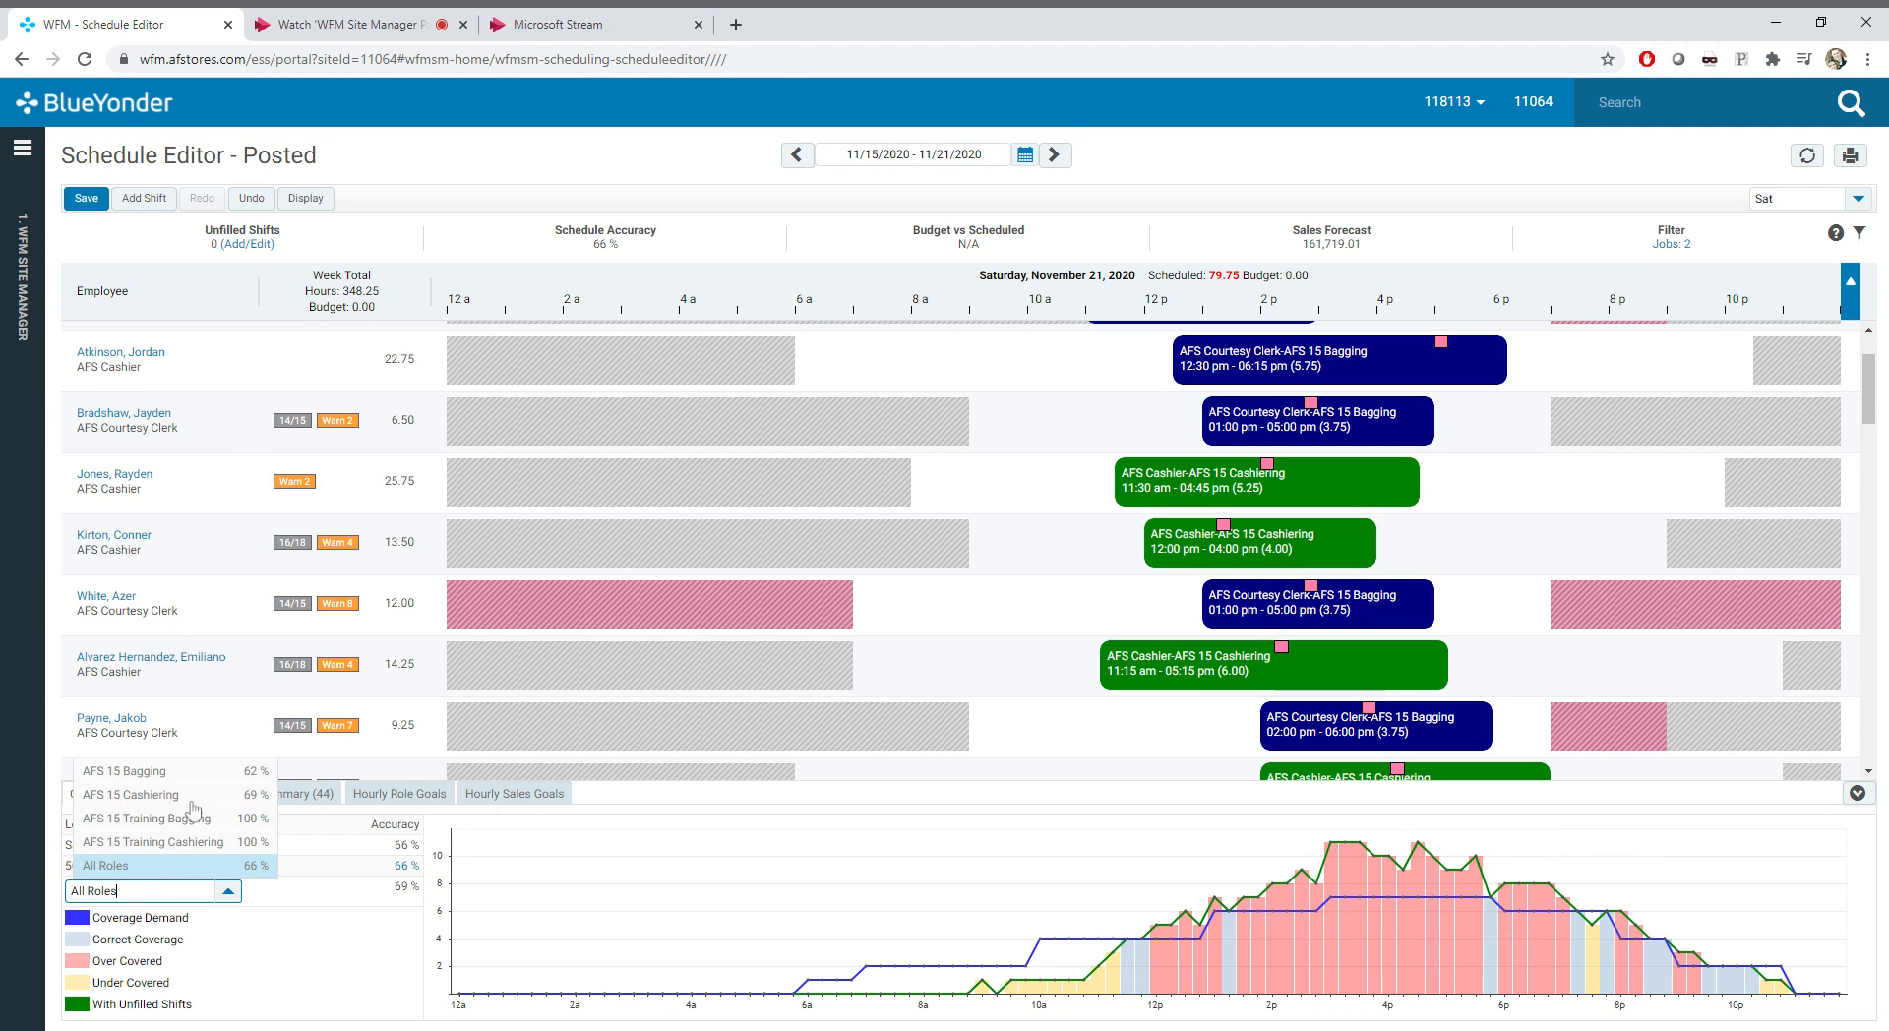
pyautogui.click(182, 774)
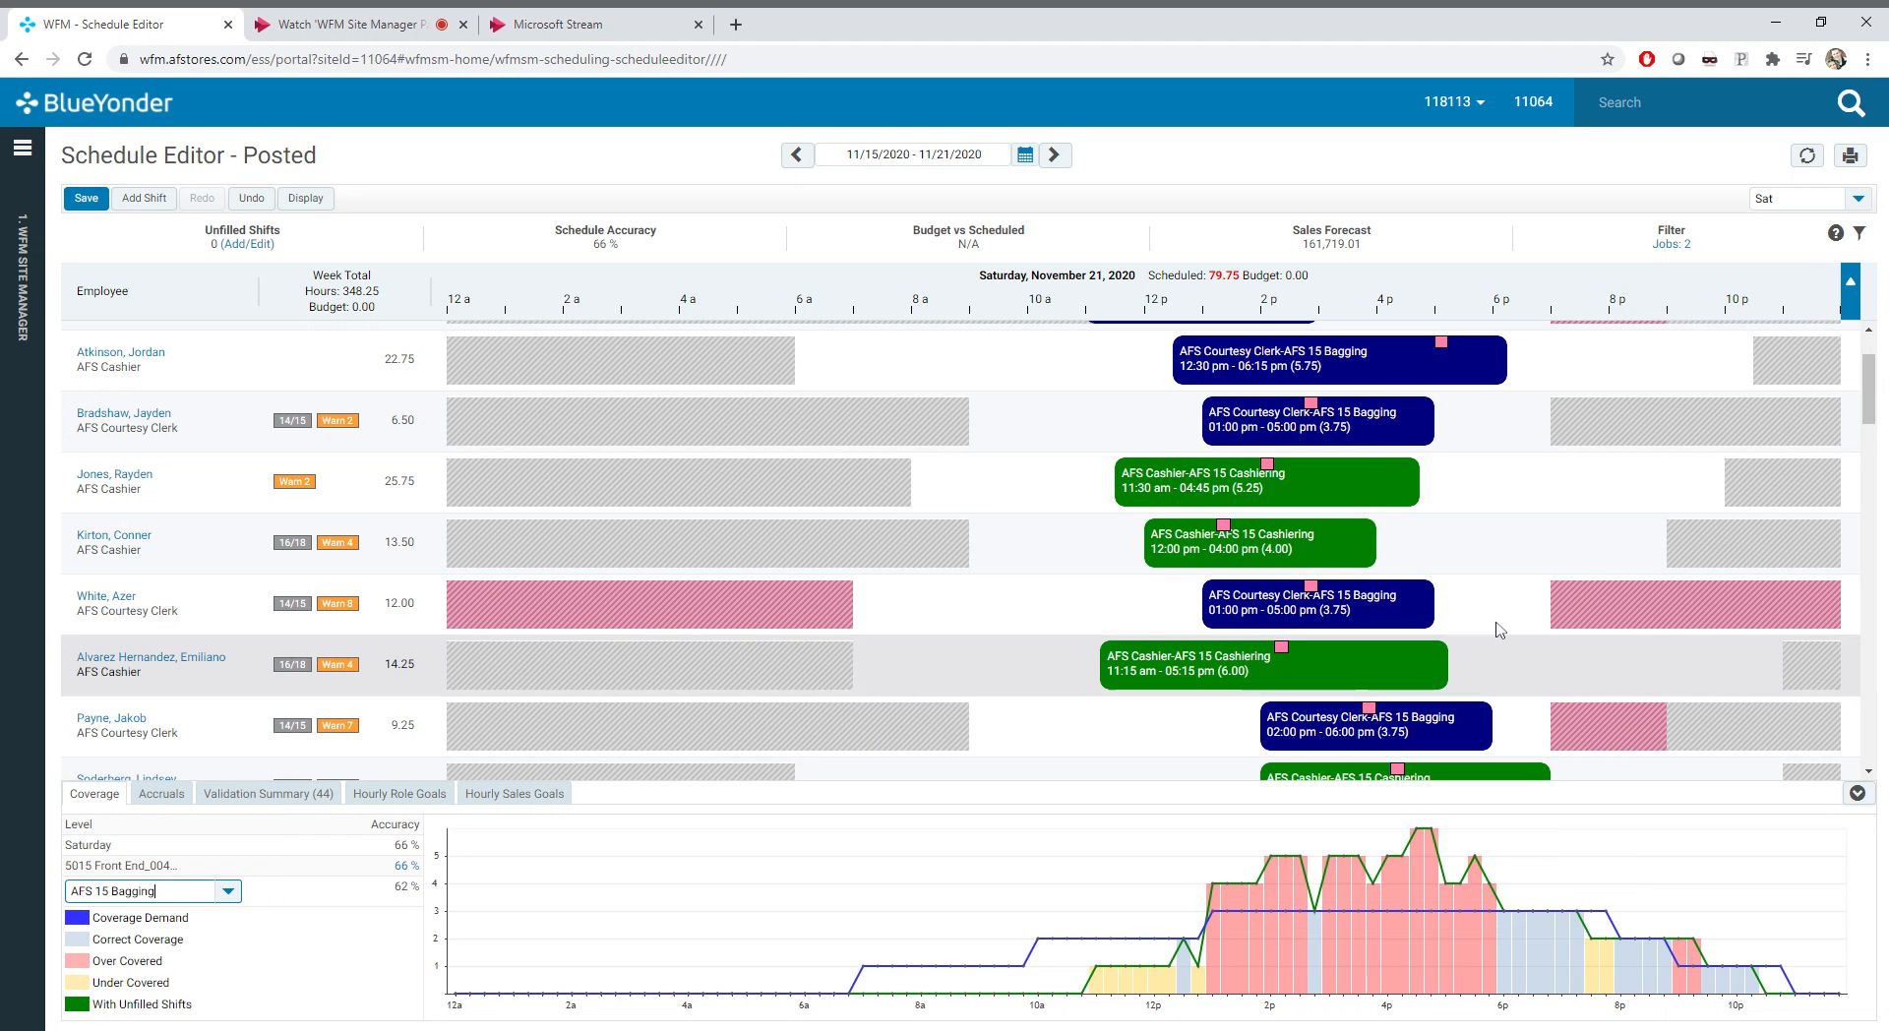
pyautogui.scroll(3, 984, 551)
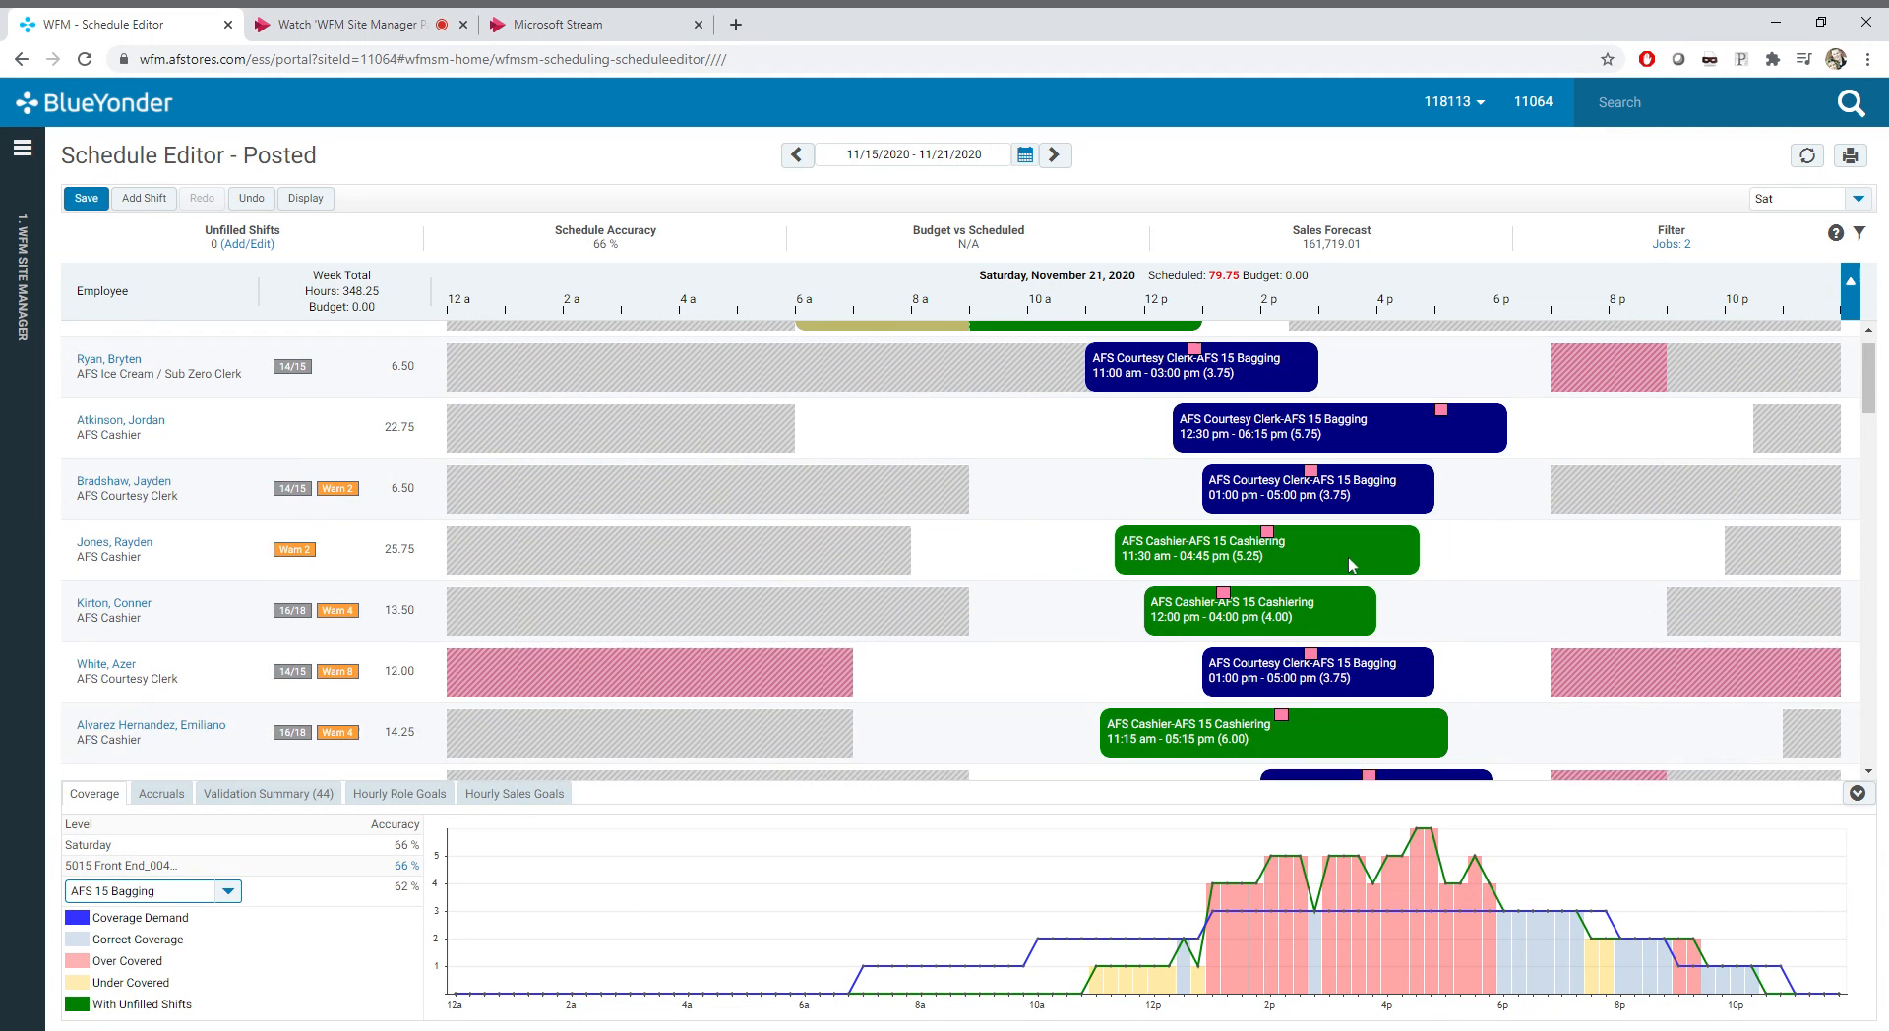
pyautogui.moveTo(1289, 480); pyautogui.dragTo(1129, 480)
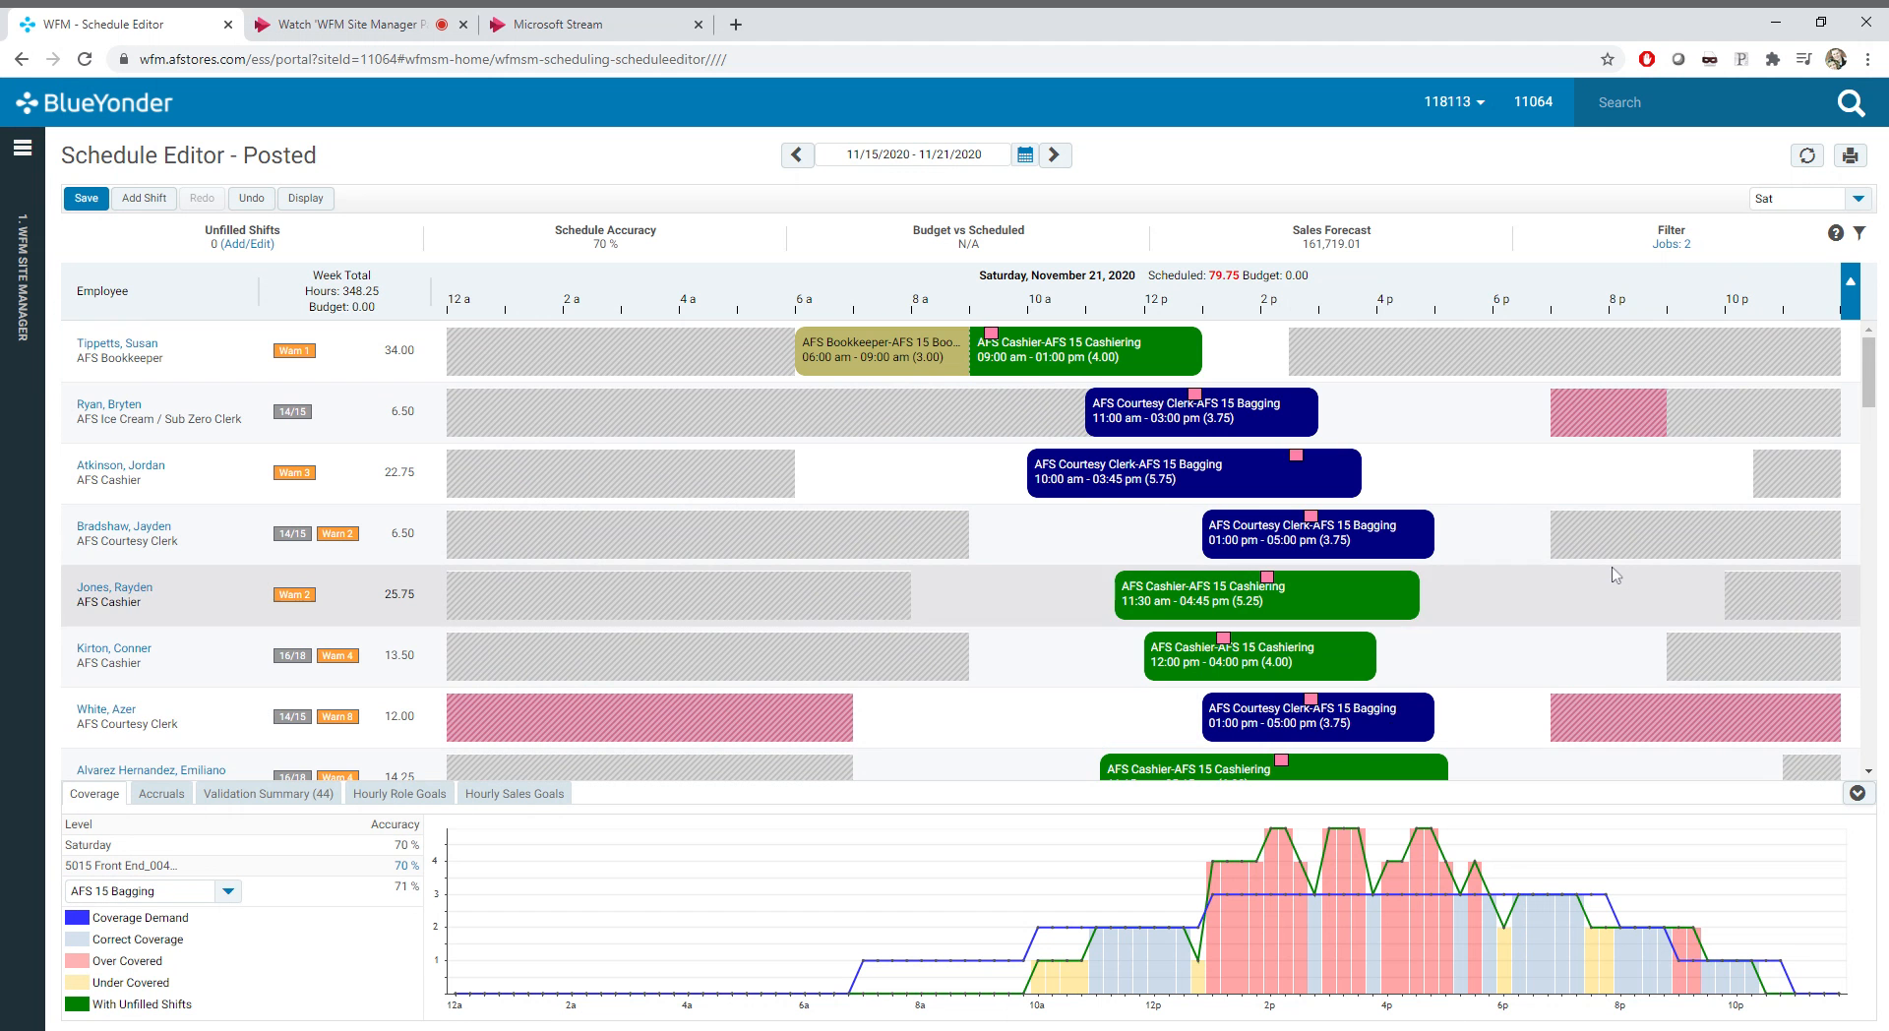
# Step: Discard the unsaved shift changes and remove AFS Cashier from the job filter, leaving only AFS Courtesy Clerk selected
pyautogui.click(1673, 246)
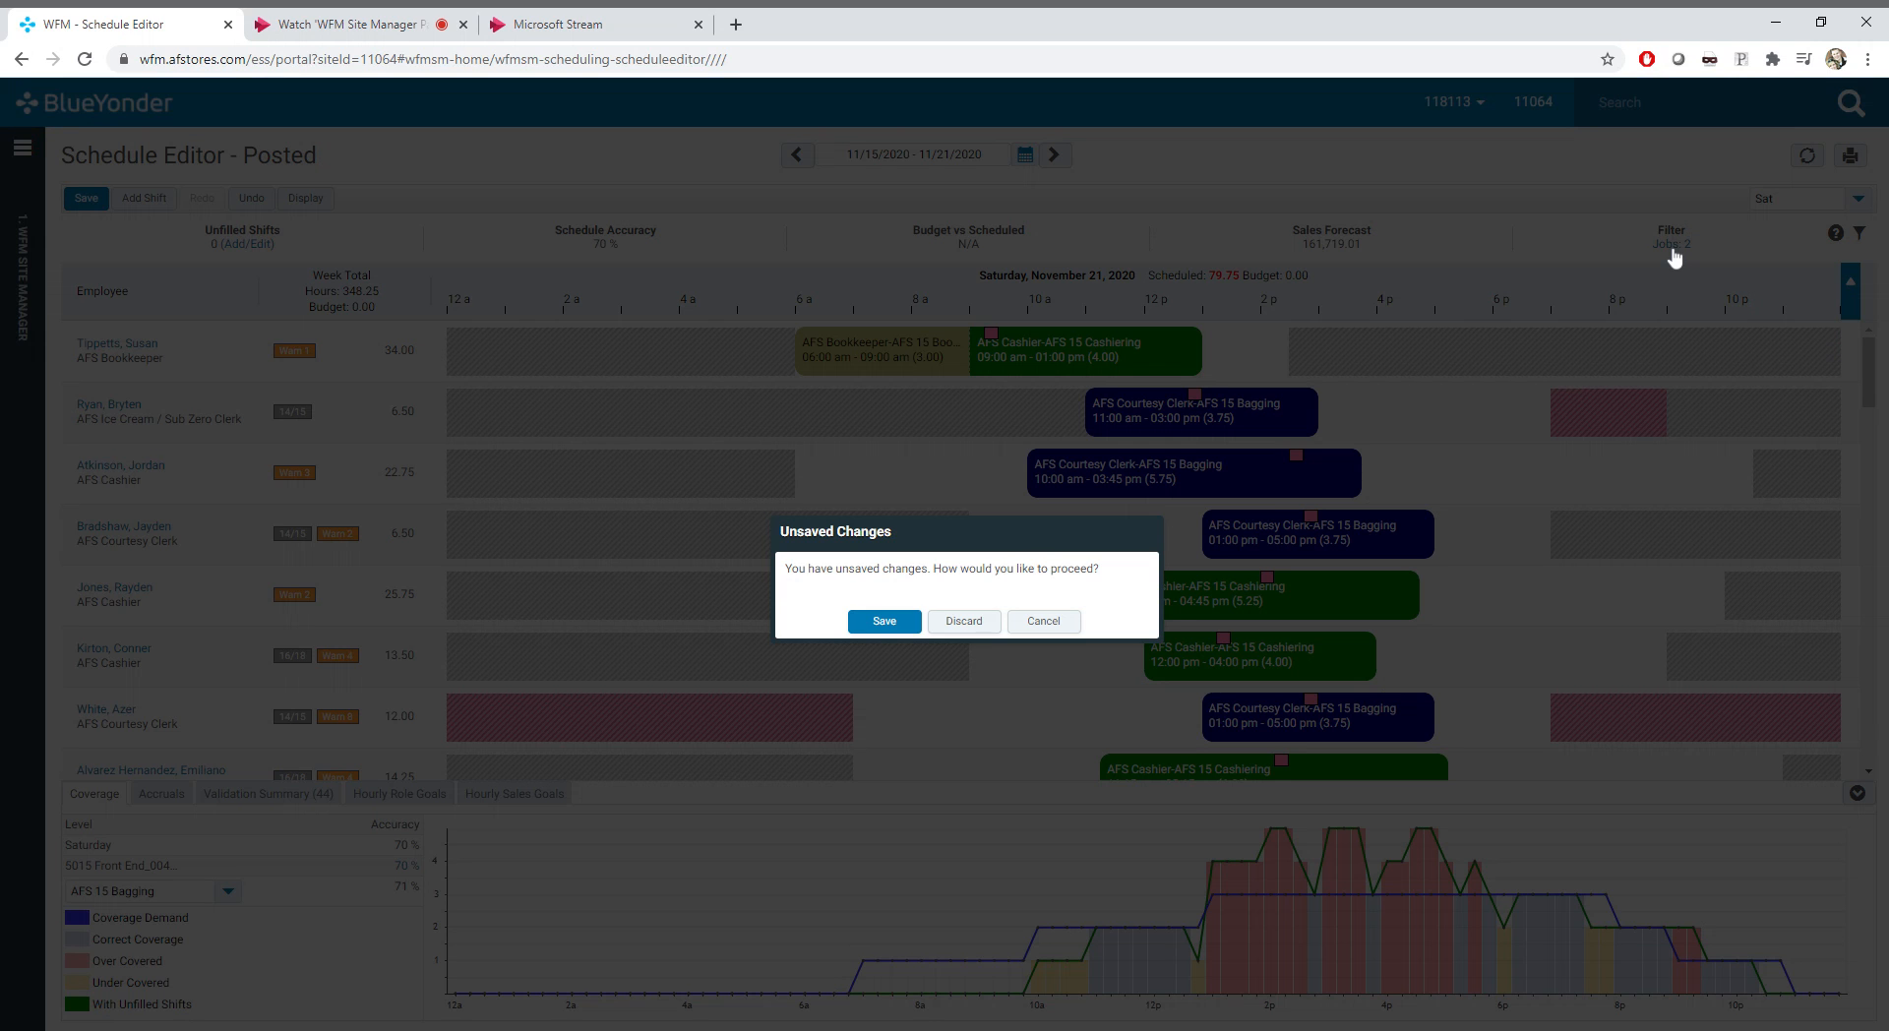
pyautogui.click(964, 621)
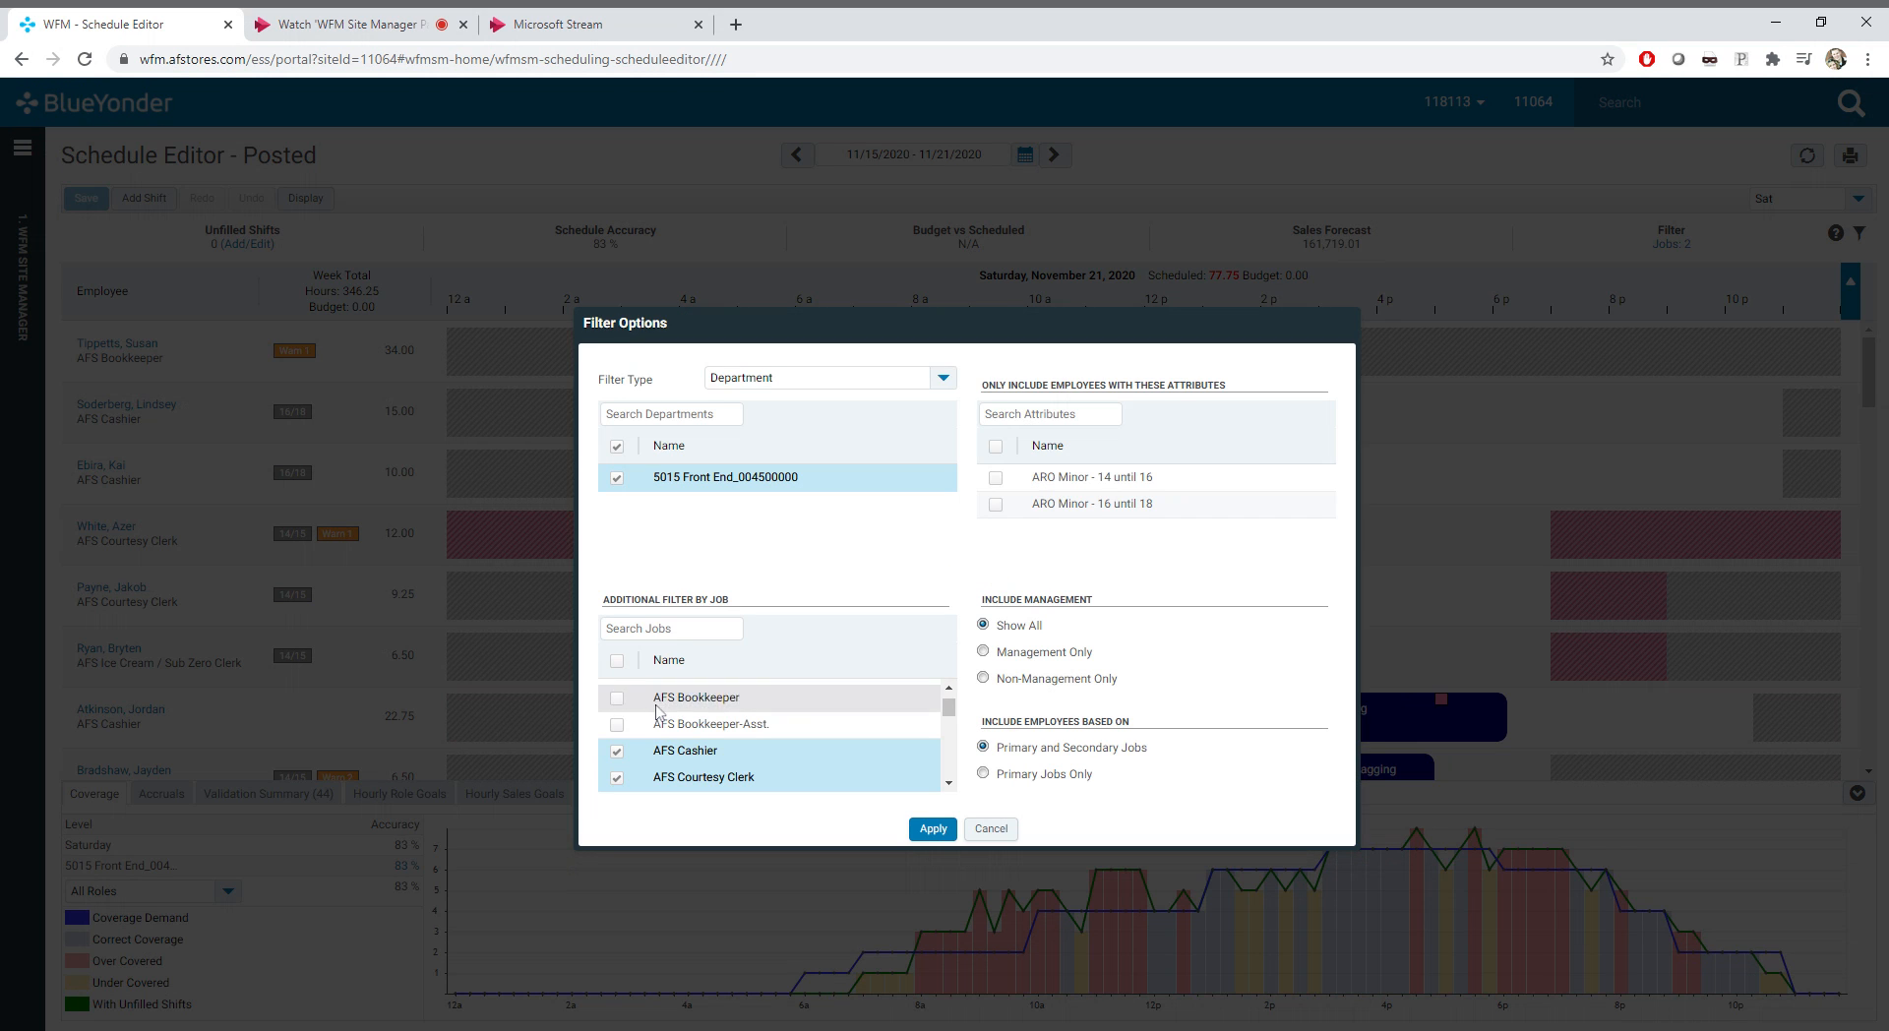
pyautogui.click(617, 752)
pyautogui.click(933, 829)
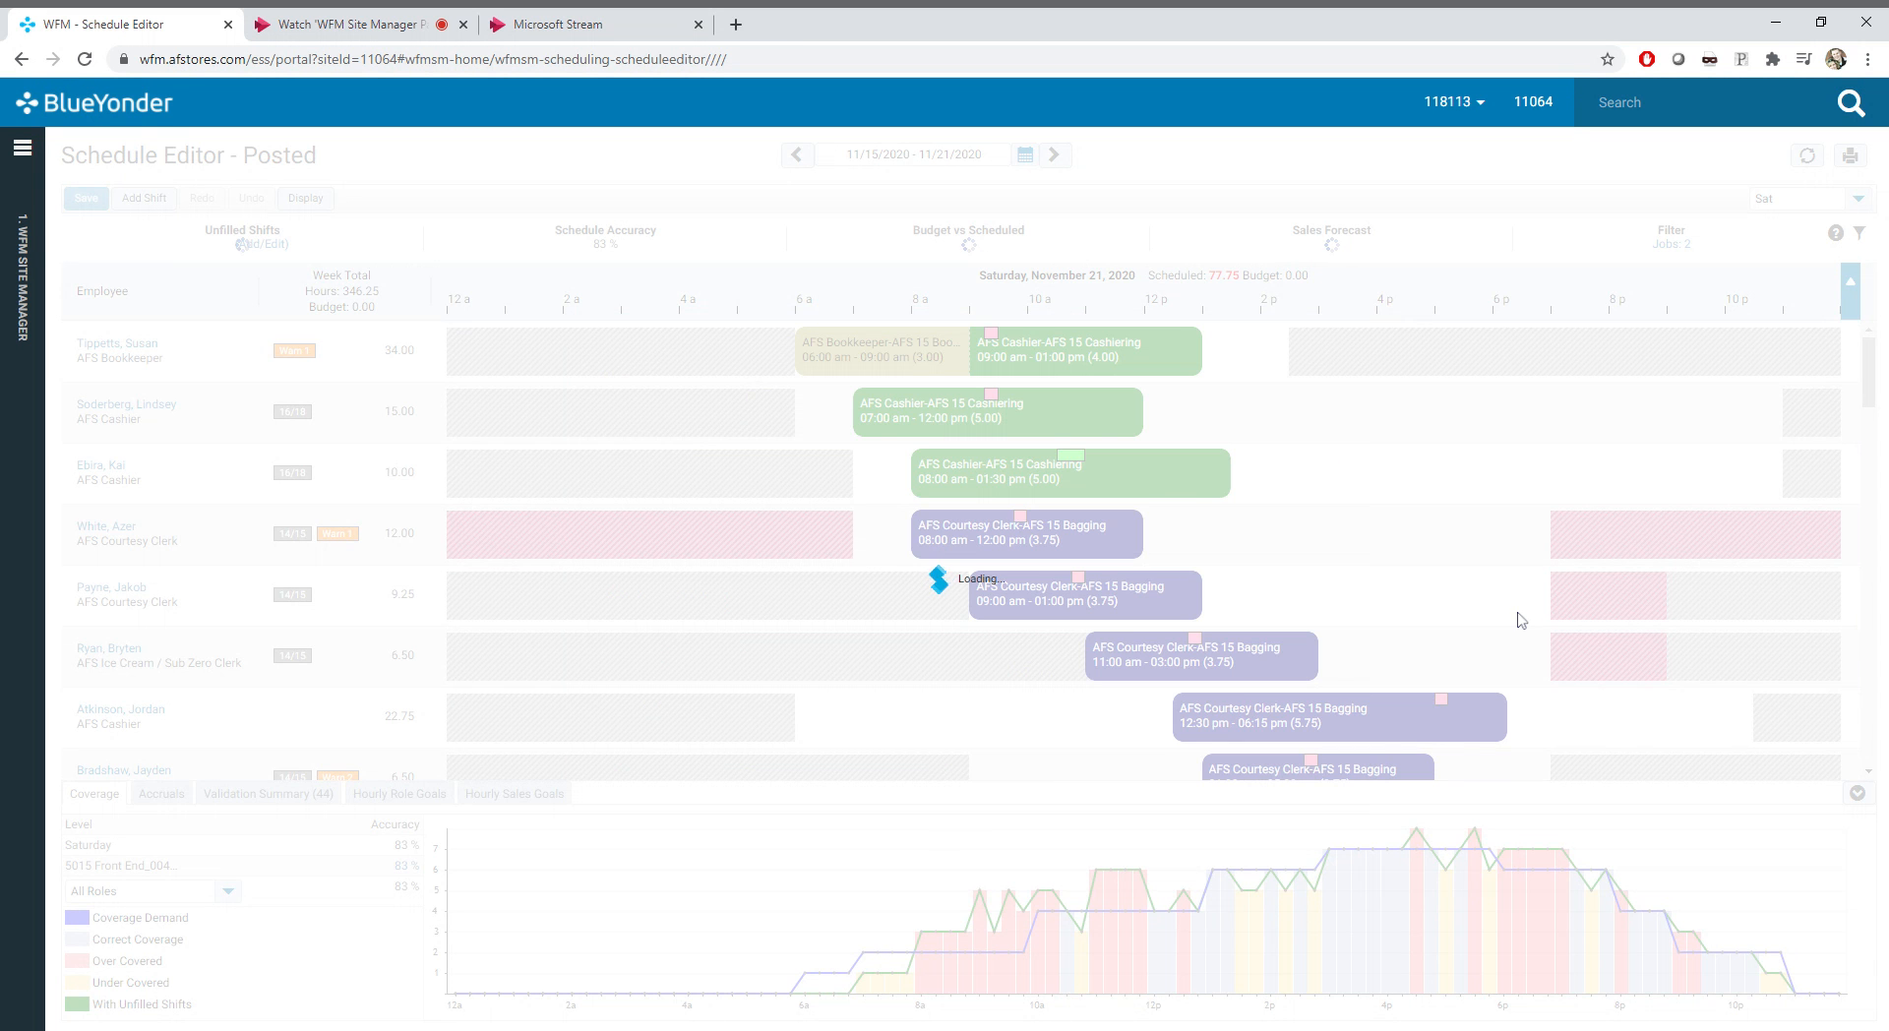
pyautogui.scroll(-1, 1119, 573)
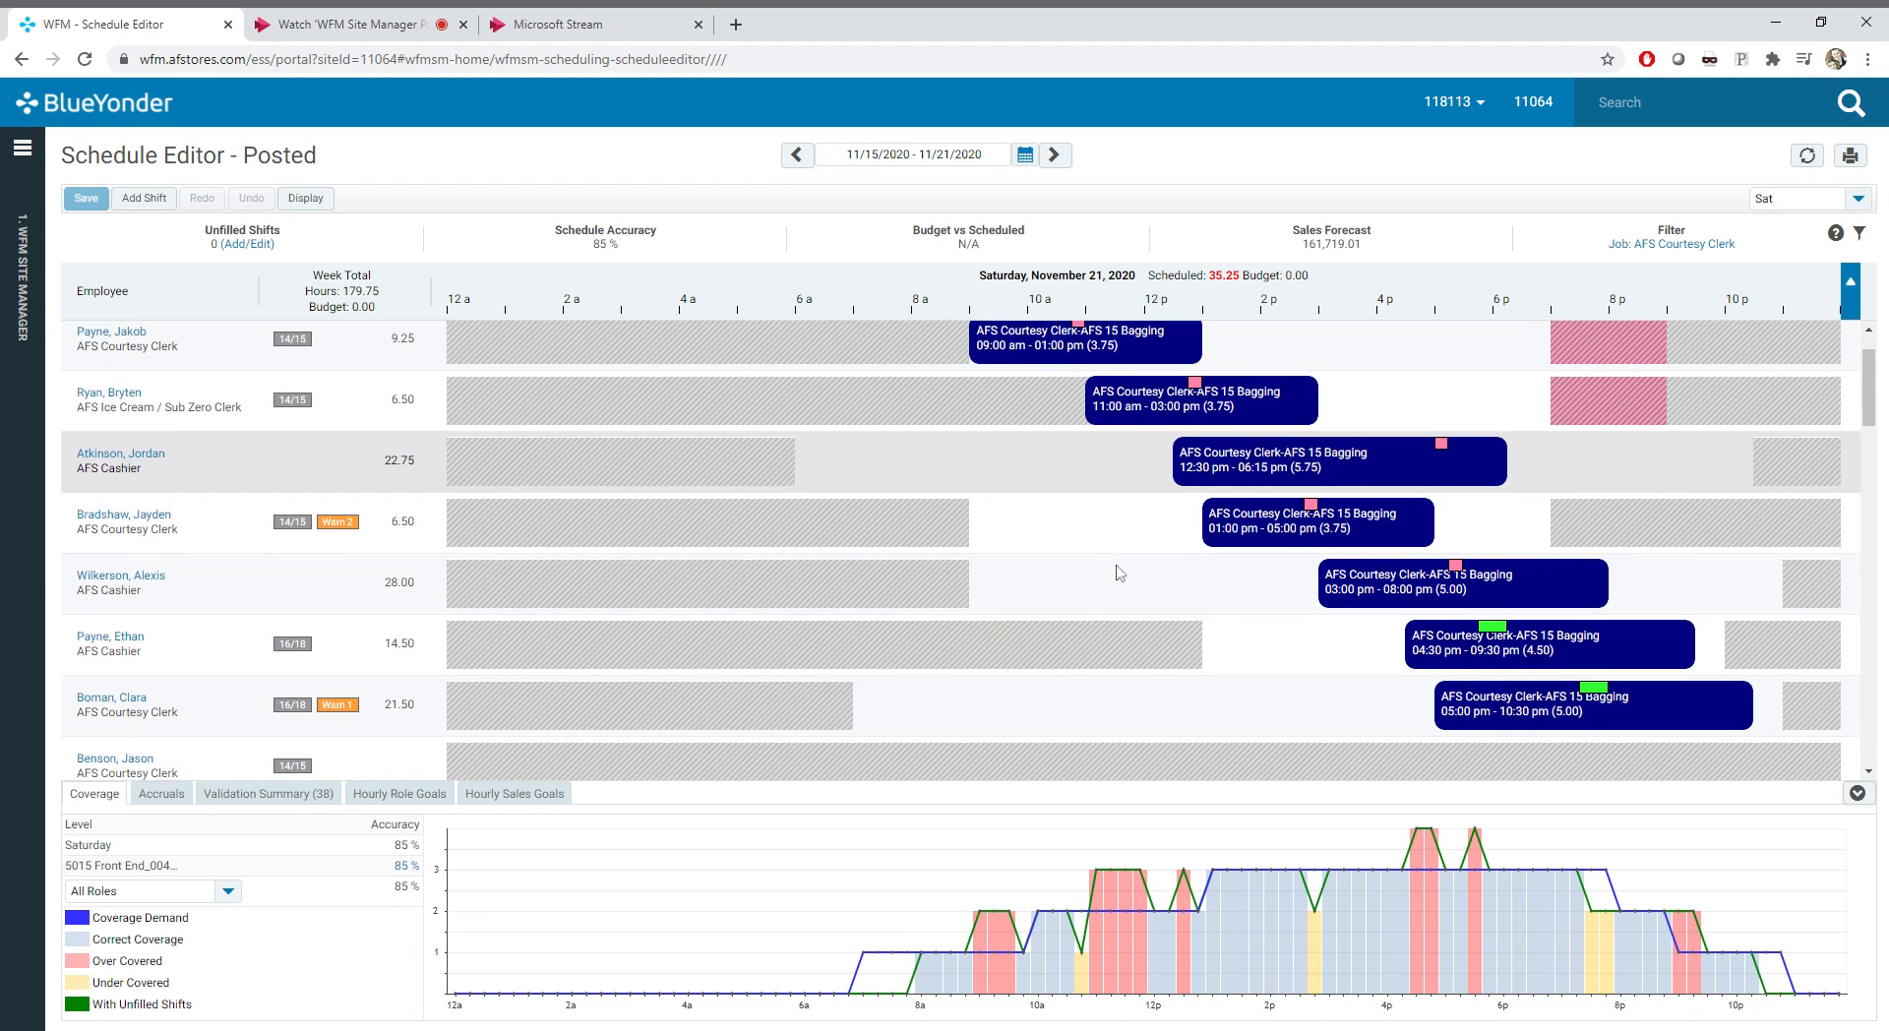
pyautogui.scroll(-1, 1119, 573)
pyautogui.scroll(2, 1119, 573)
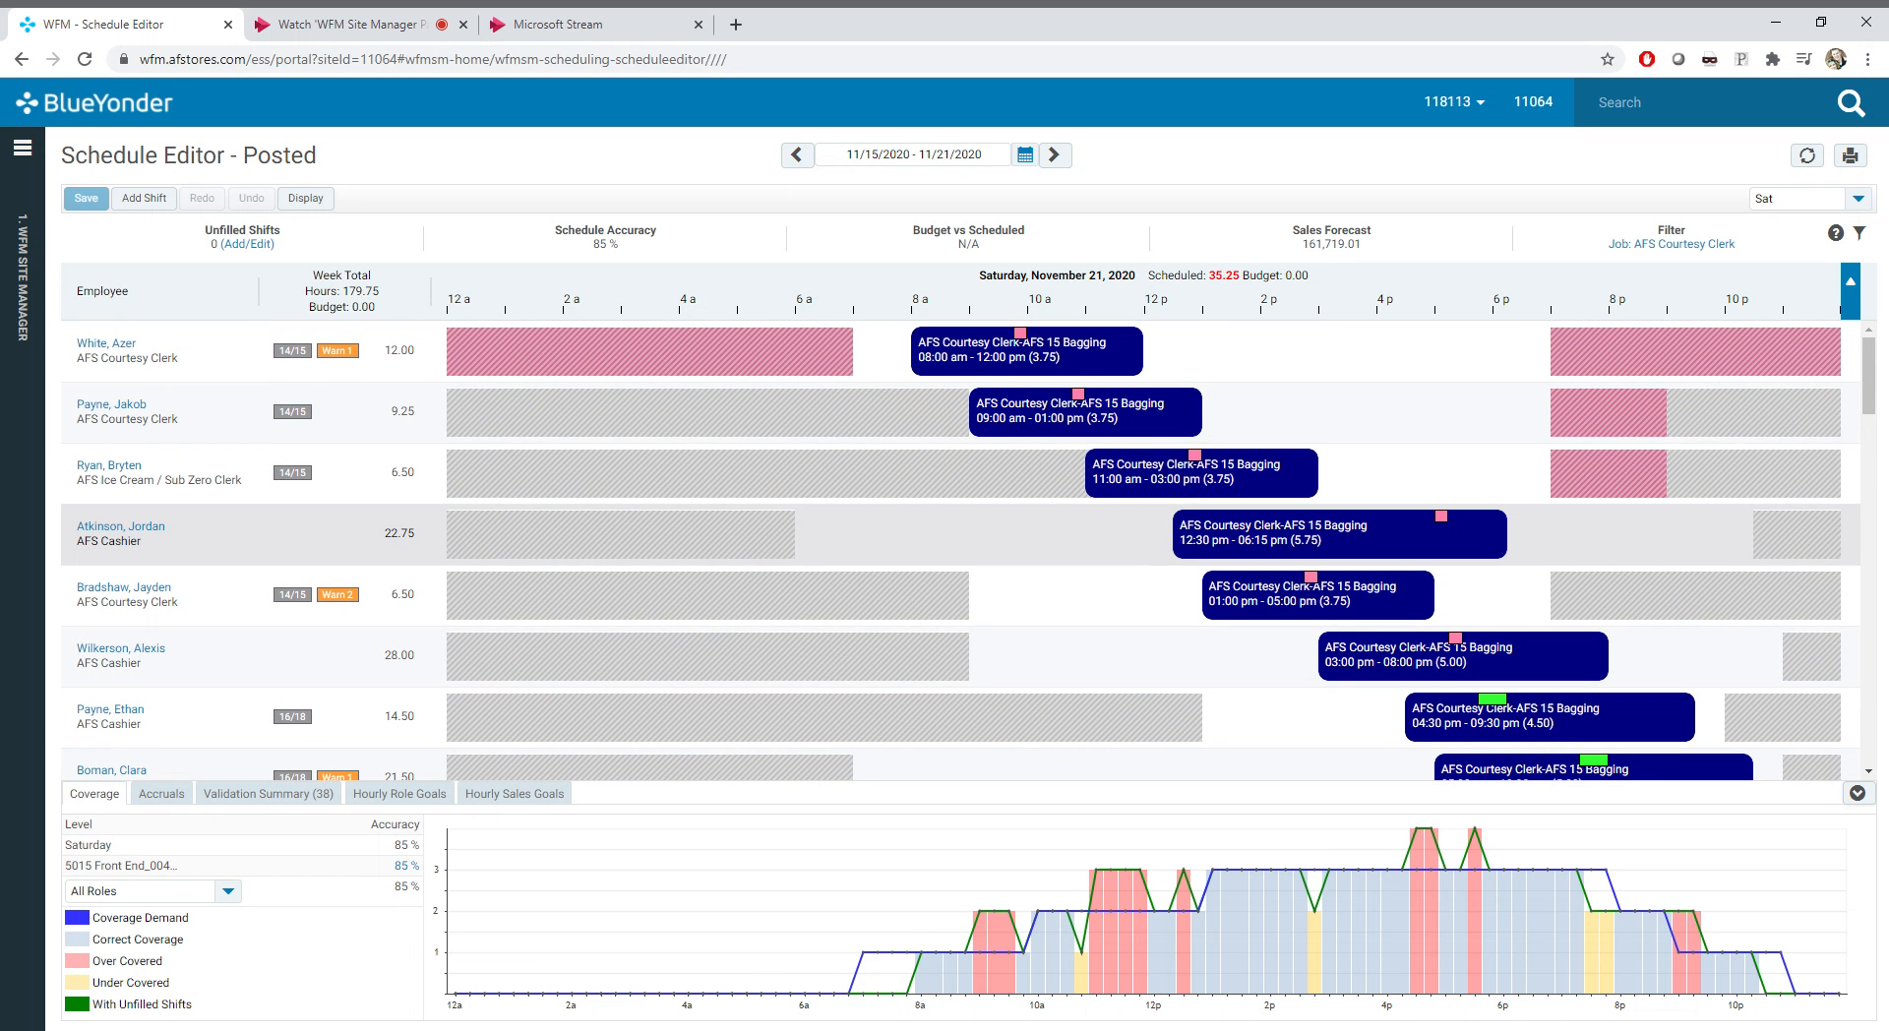
pyautogui.scroll(-1, 1119, 573)
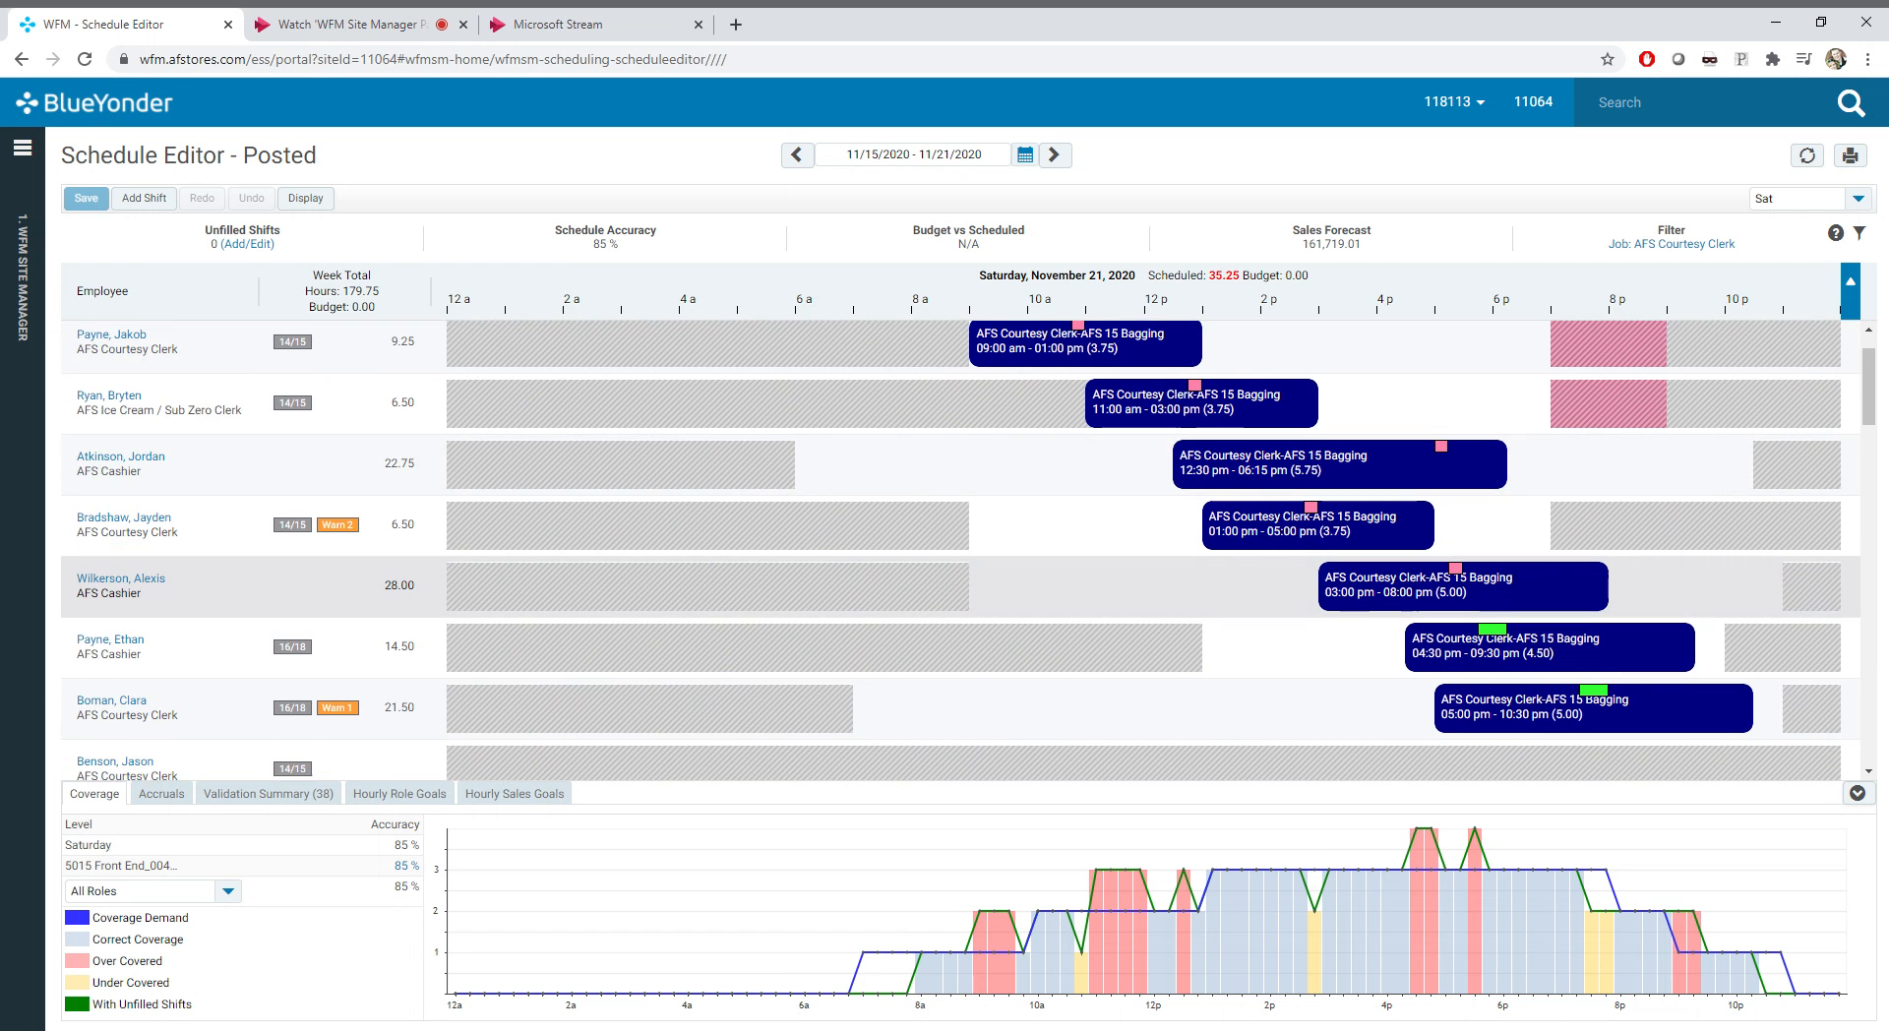
pyautogui.scroll(1, 1119, 573)
pyautogui.scroll(-1, 1119, 573)
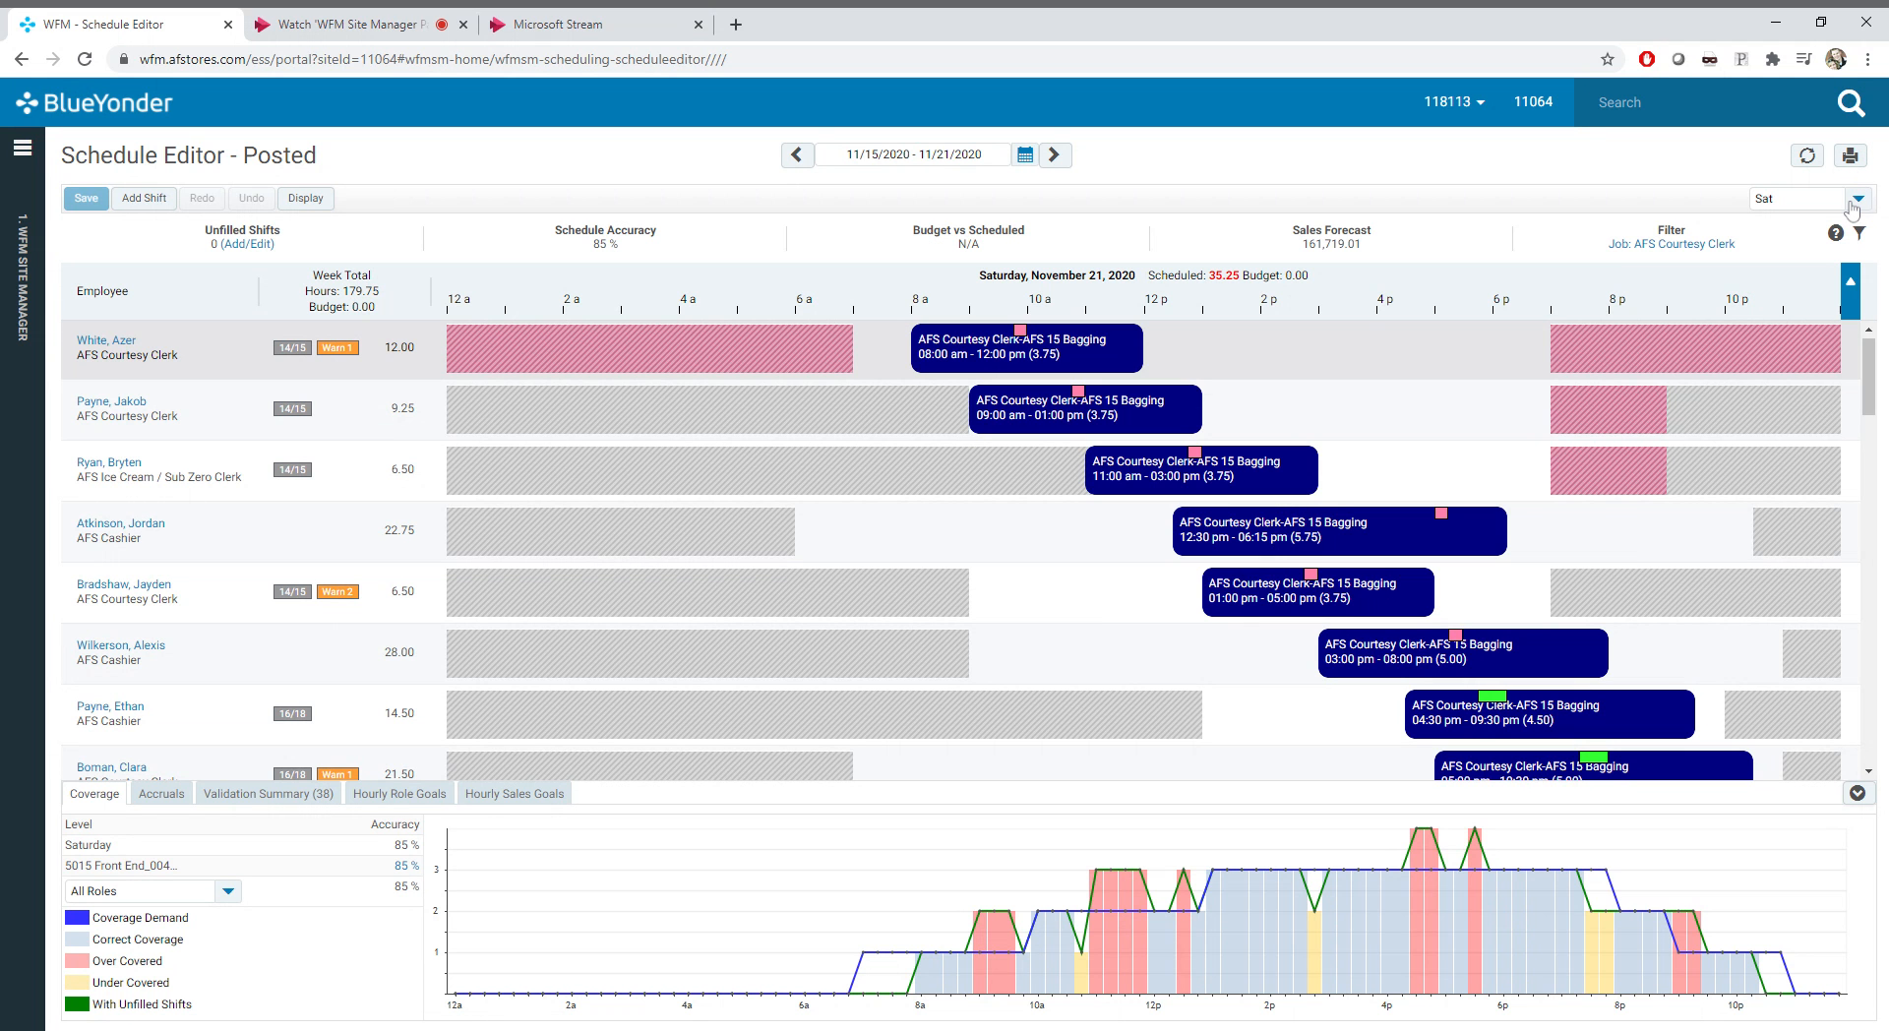
# Step: Print Saturday's Daily Control Log with a time range from 6:00 am to 11:00 pm
pyautogui.click(1849, 160)
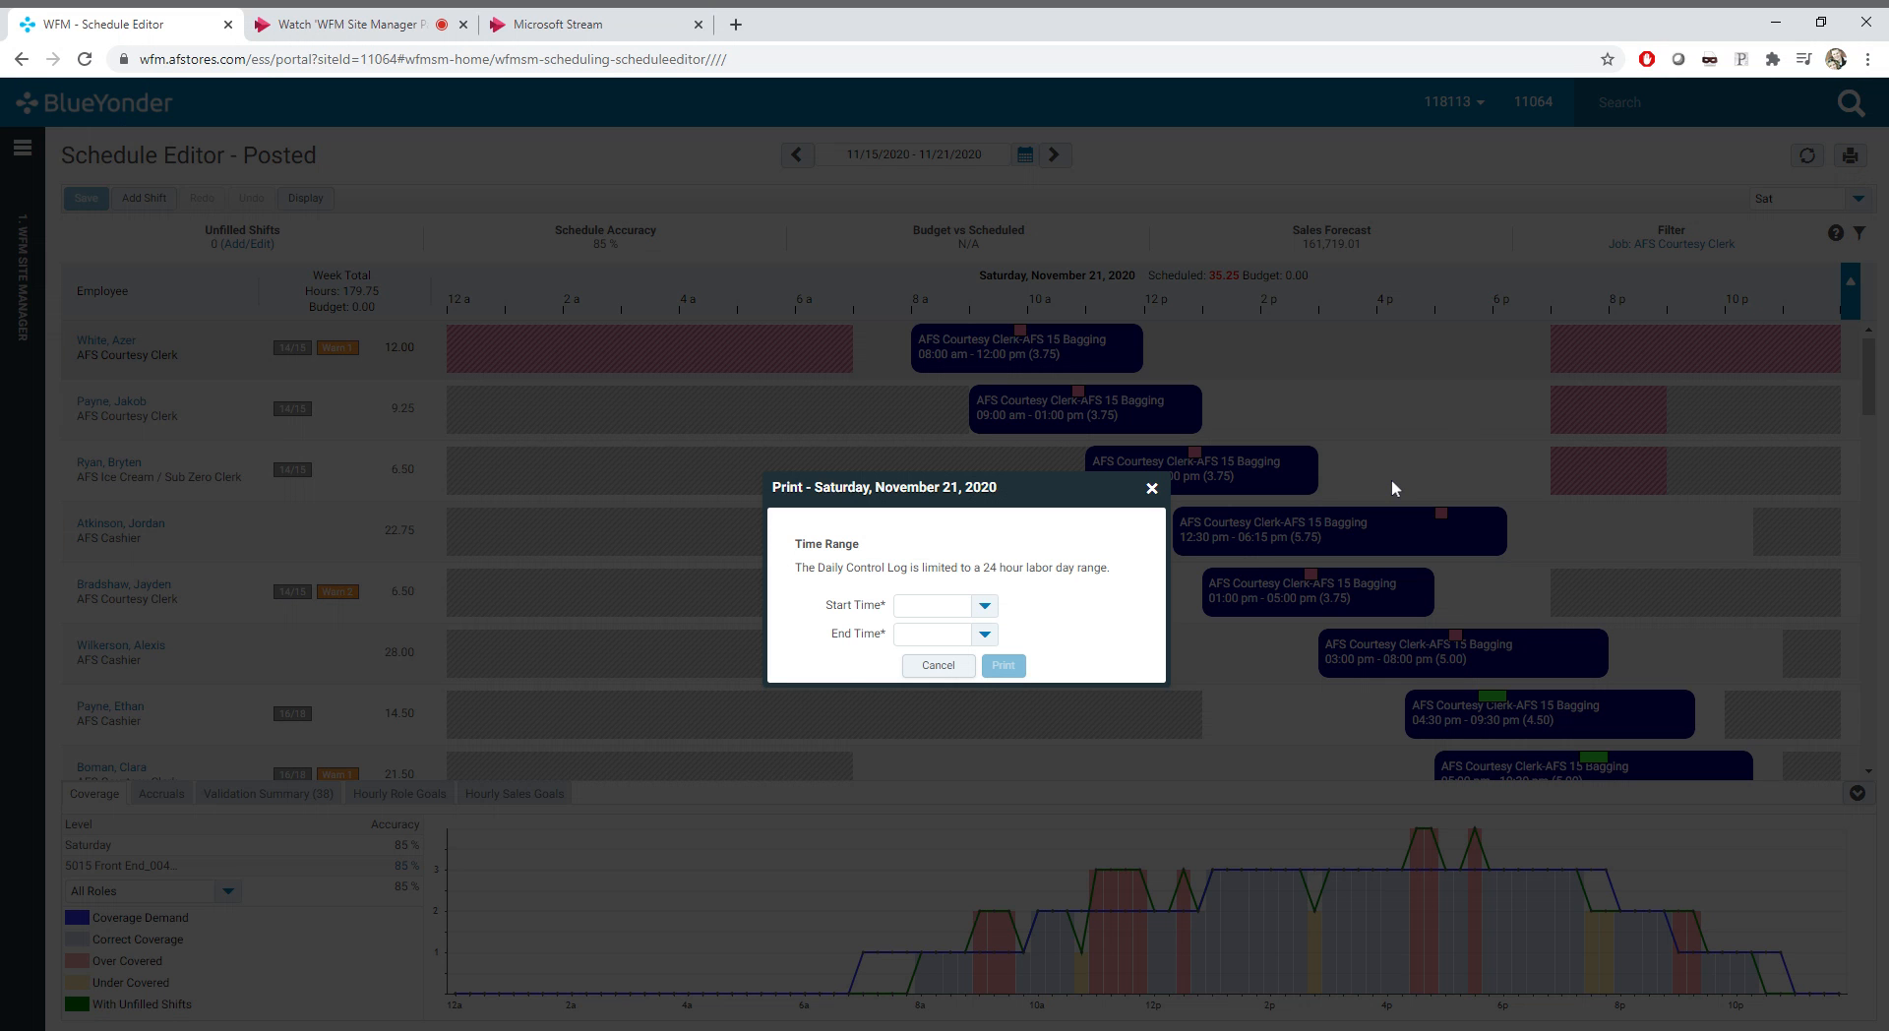
pyautogui.click(961, 605)
pyautogui.write('6a')
pyautogui.click(962, 634)
pyautogui.write('11p')
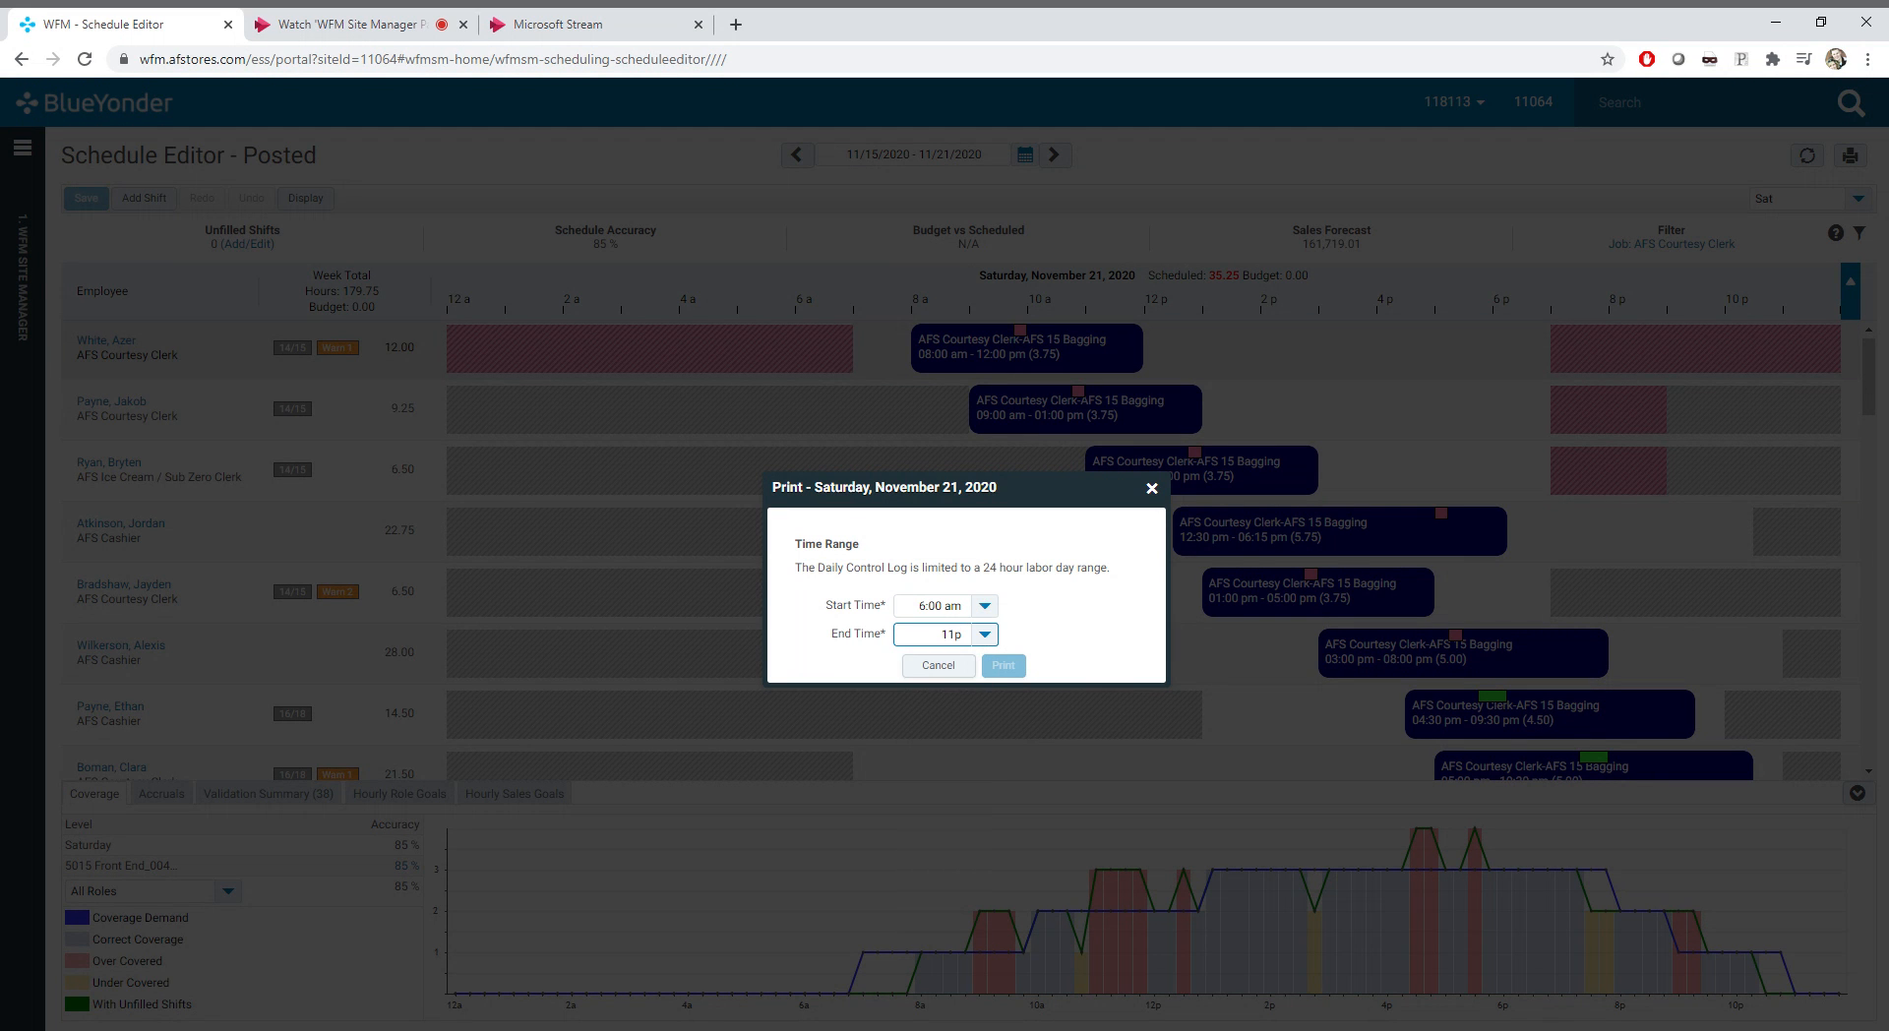
pyautogui.click(1054, 630)
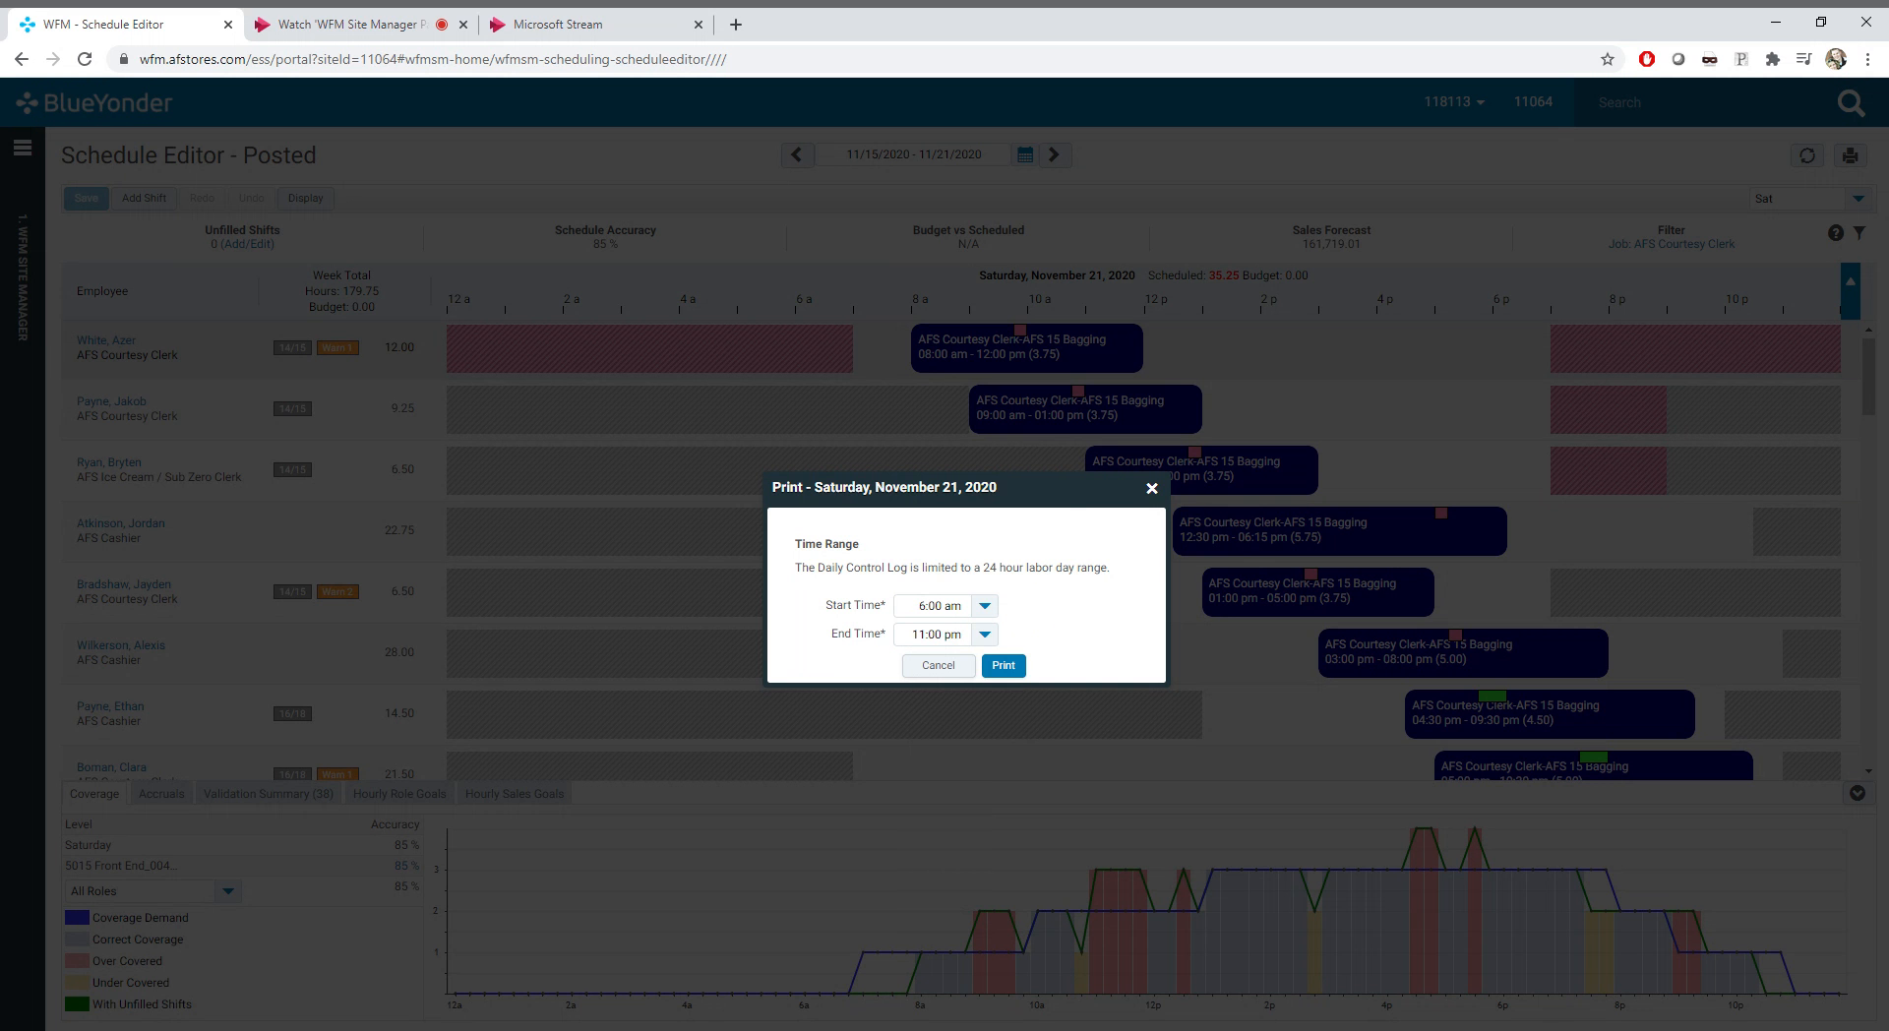
pyautogui.click(1003, 665)
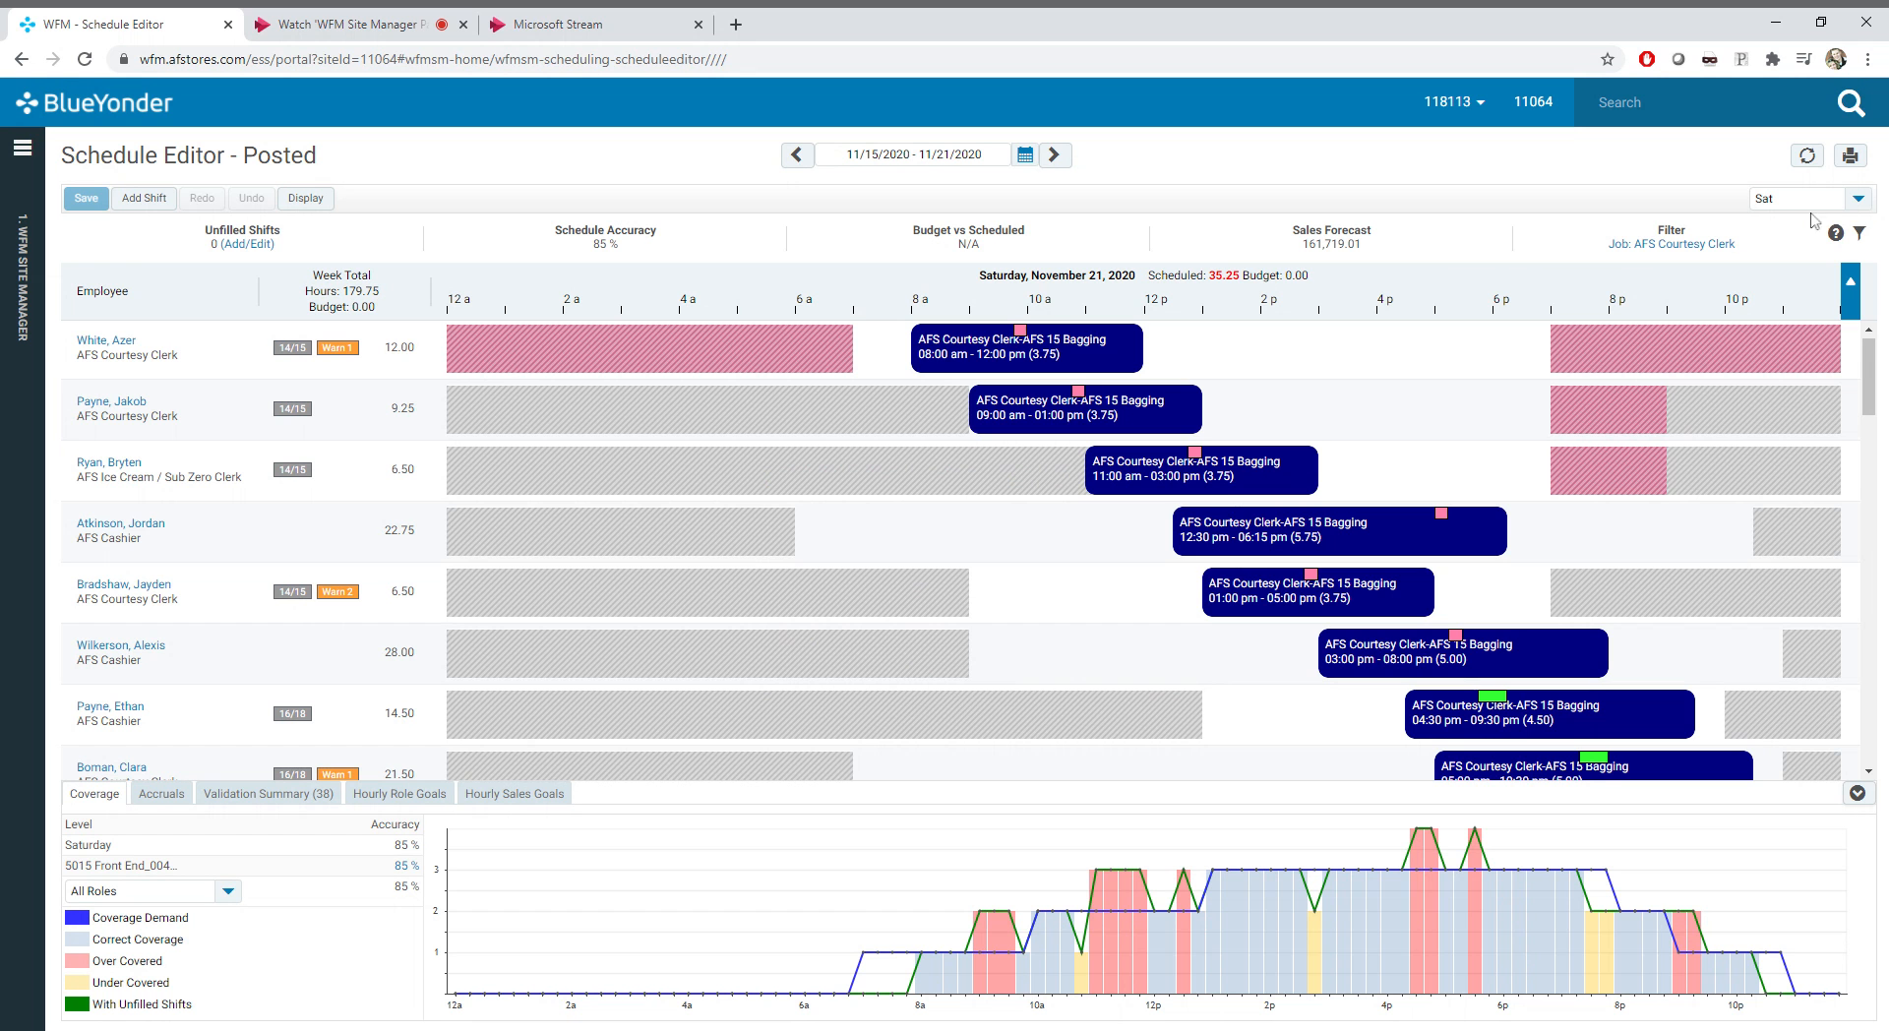
# Step: Switch to the week view and add AFS Cashier, AFS Bookkeeper-Asst., AFS Bookkeeper and AFS Assisted Check-Out to the job filter
pyautogui.click(1856, 200)
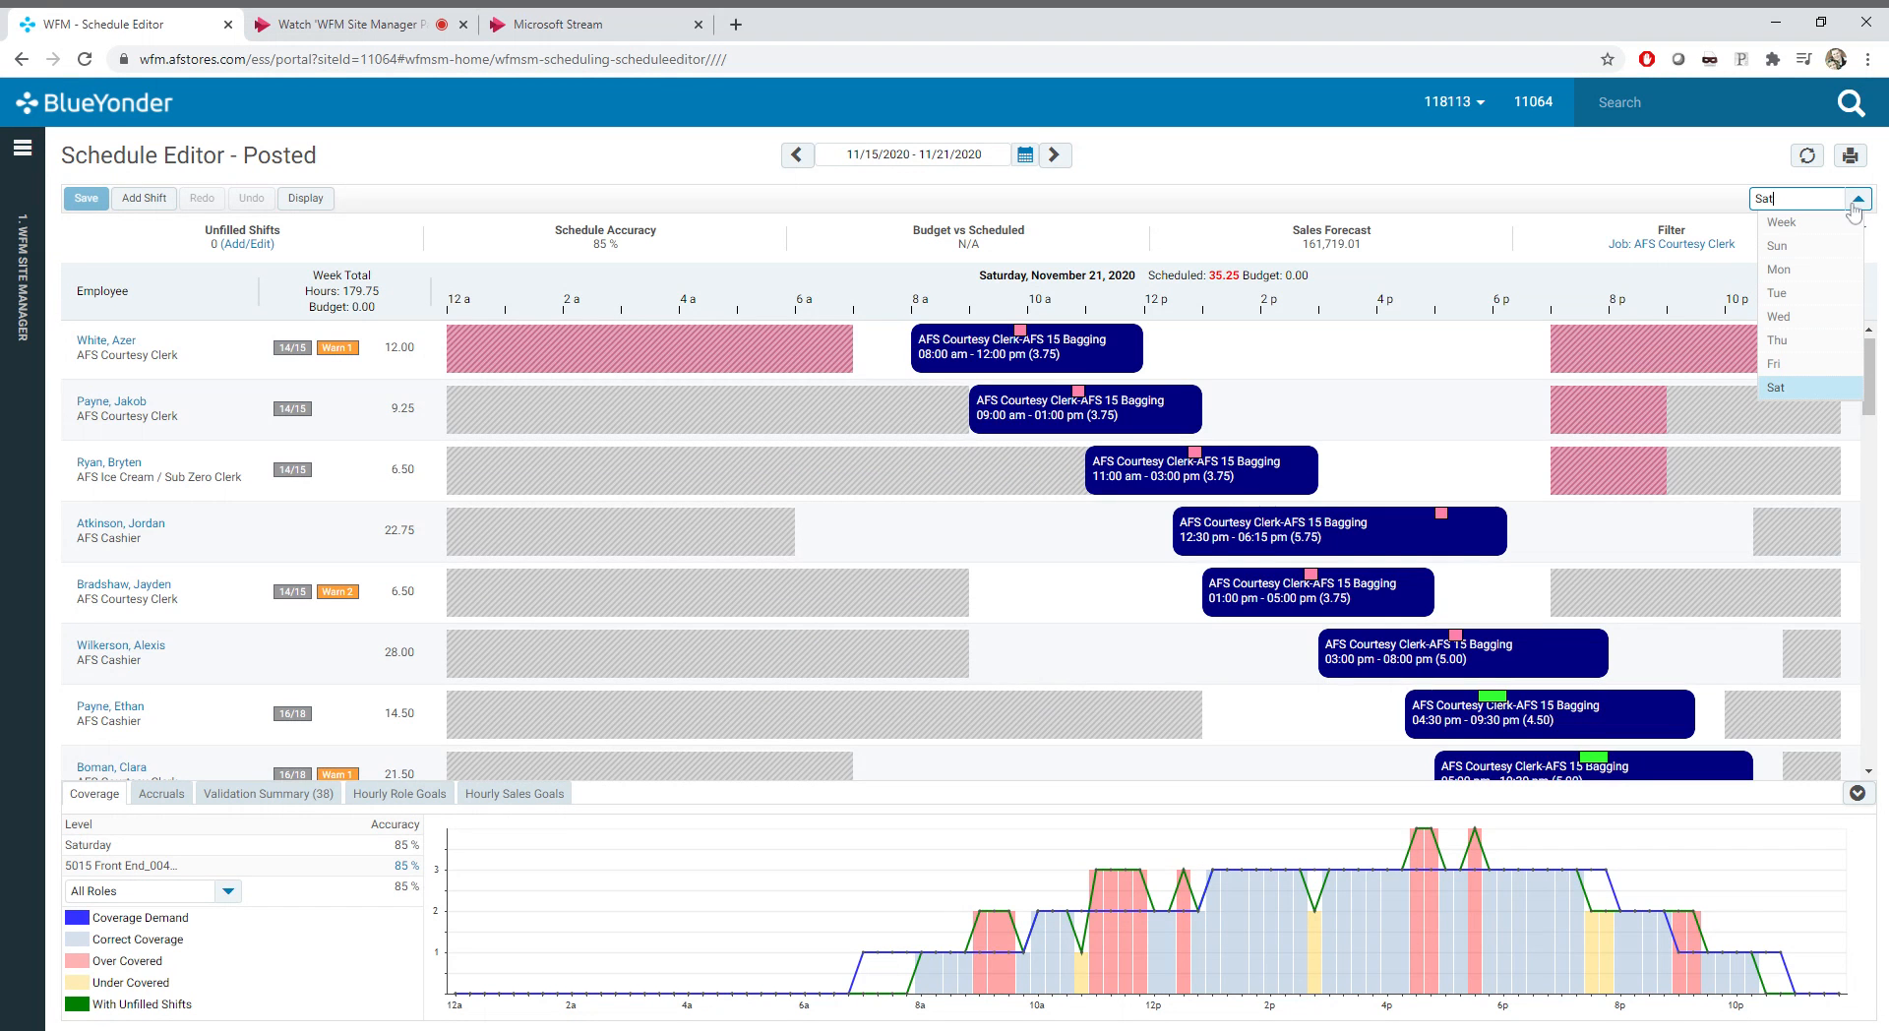
pyautogui.click(1813, 233)
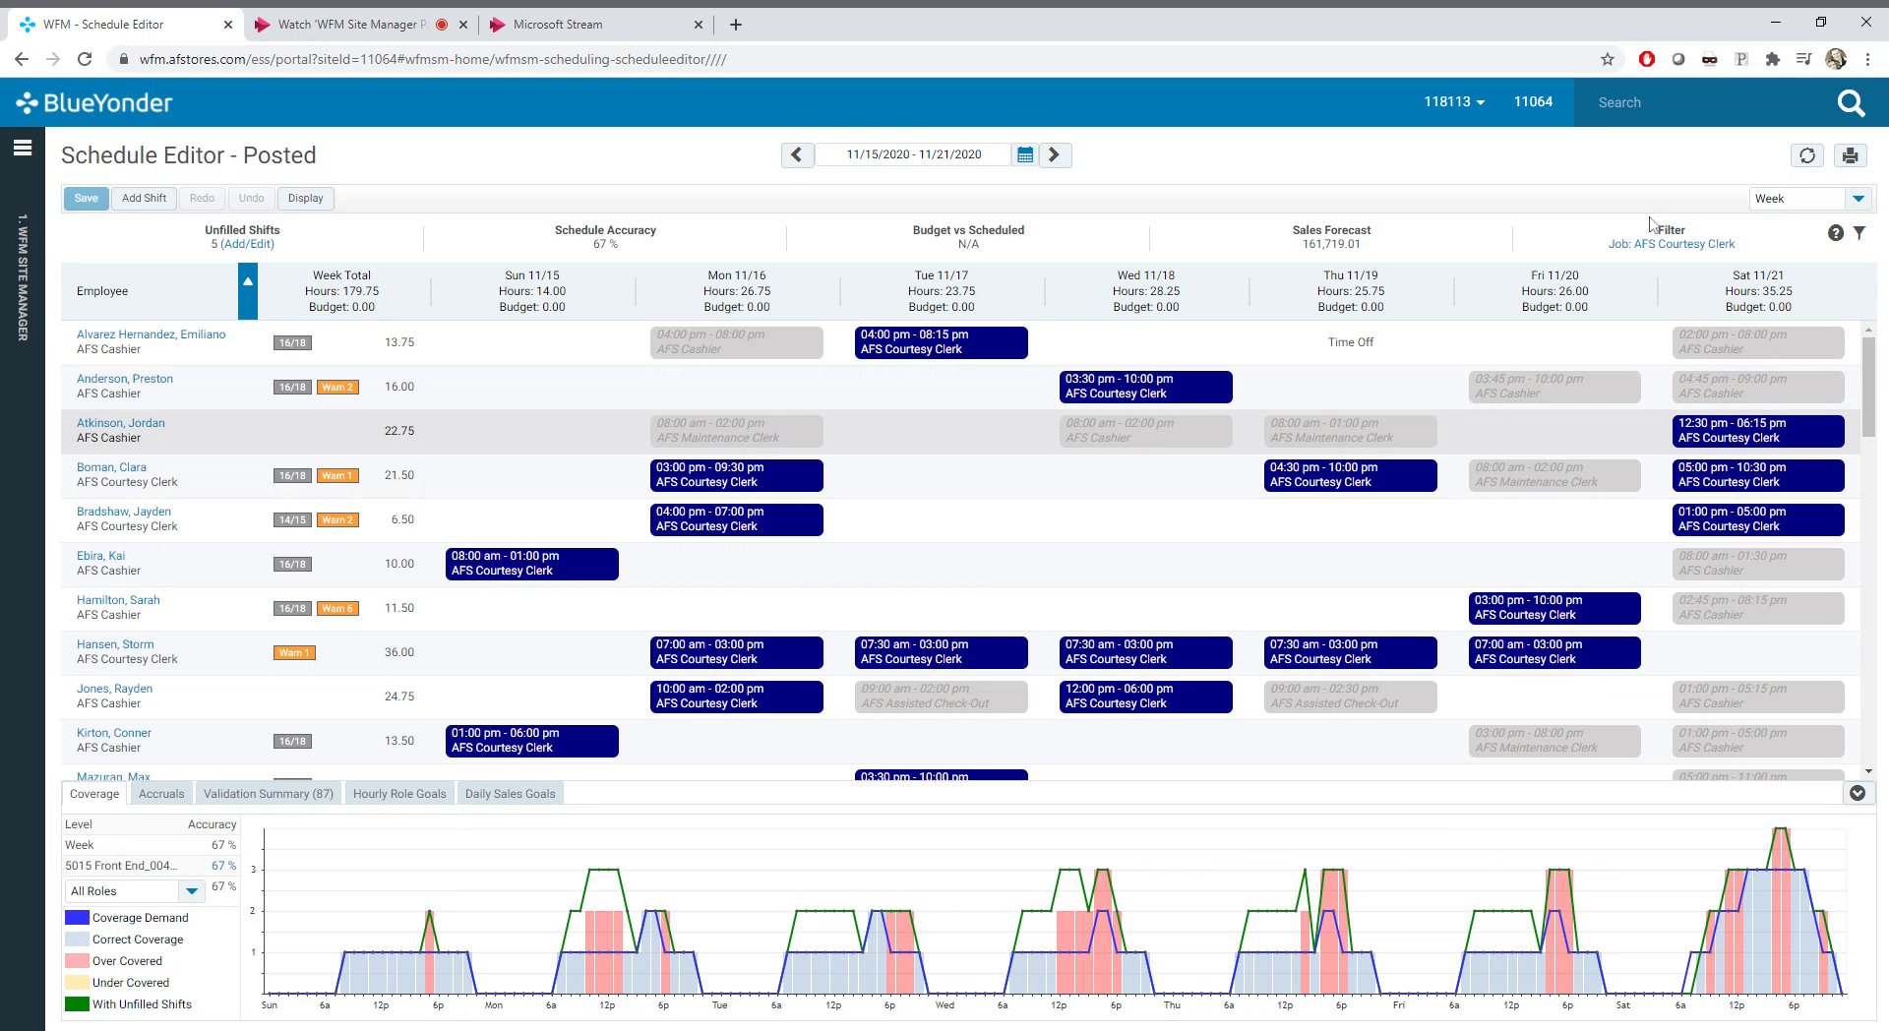
pyautogui.click(1628, 244)
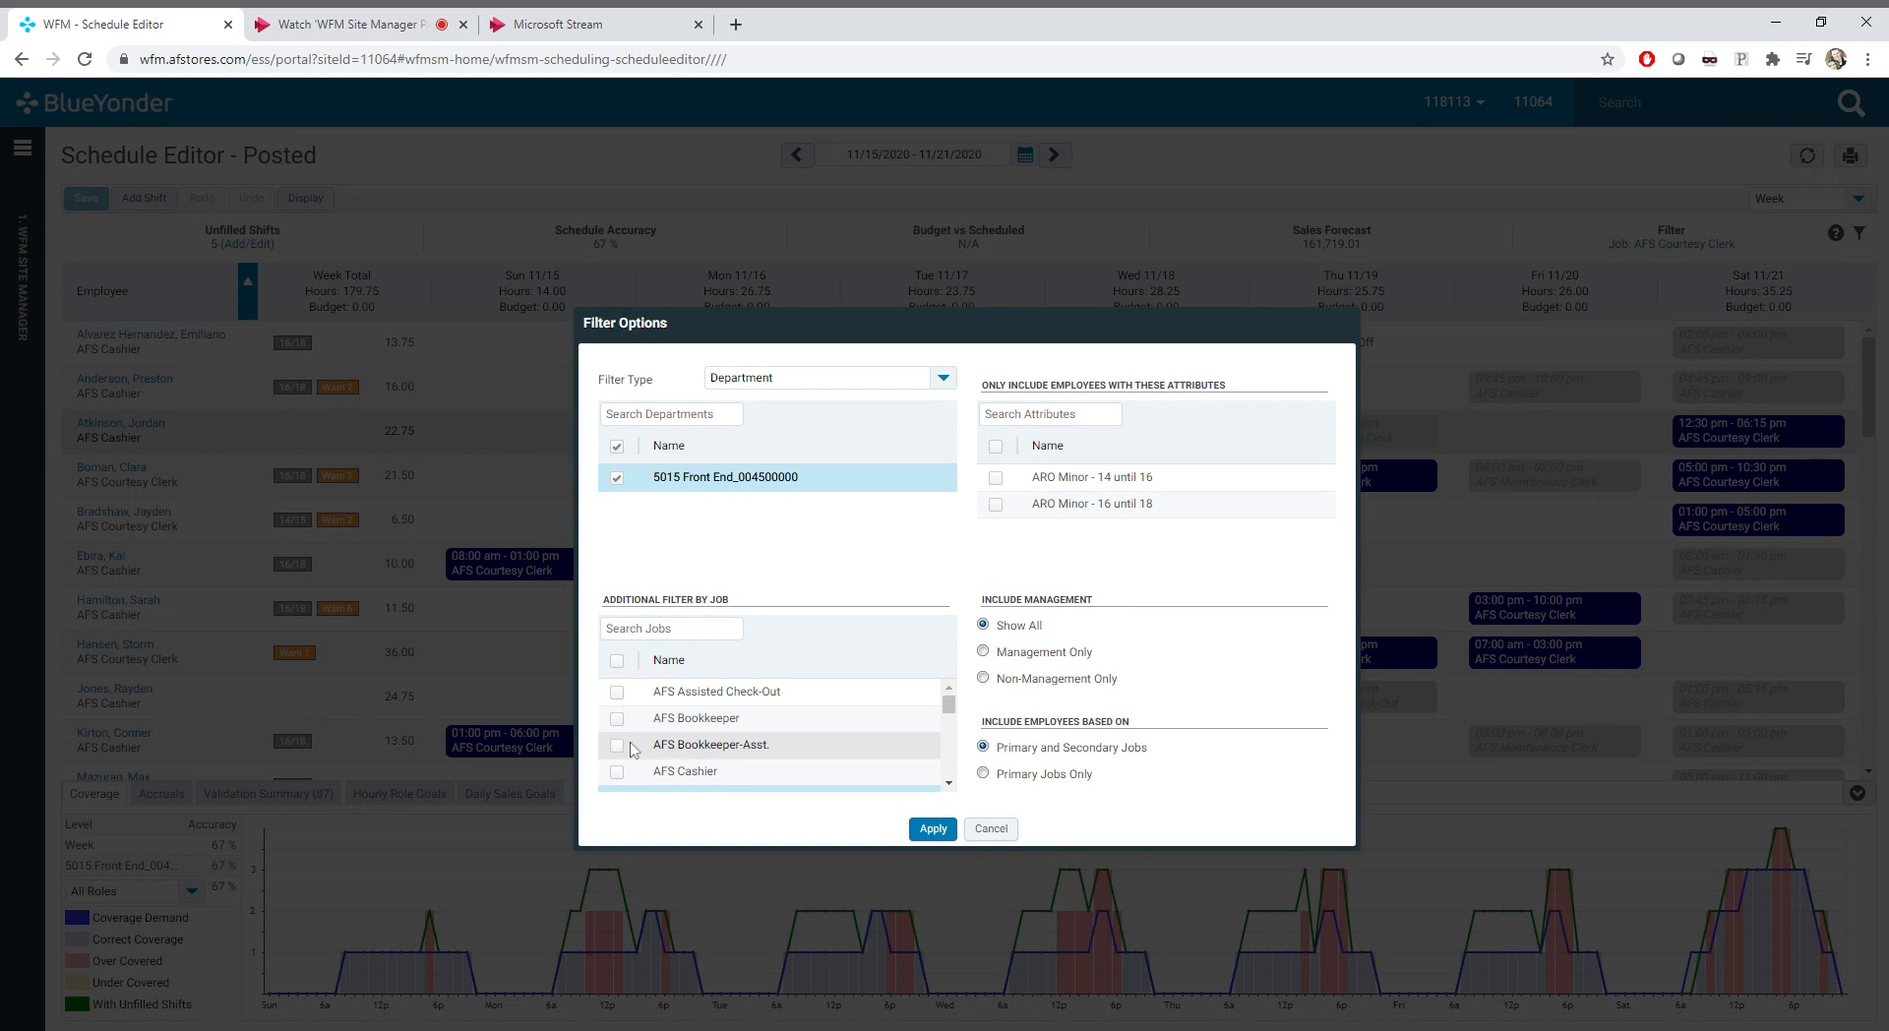
pyautogui.click(617, 771)
pyautogui.click(620, 745)
pyautogui.click(617, 719)
pyautogui.click(617, 692)
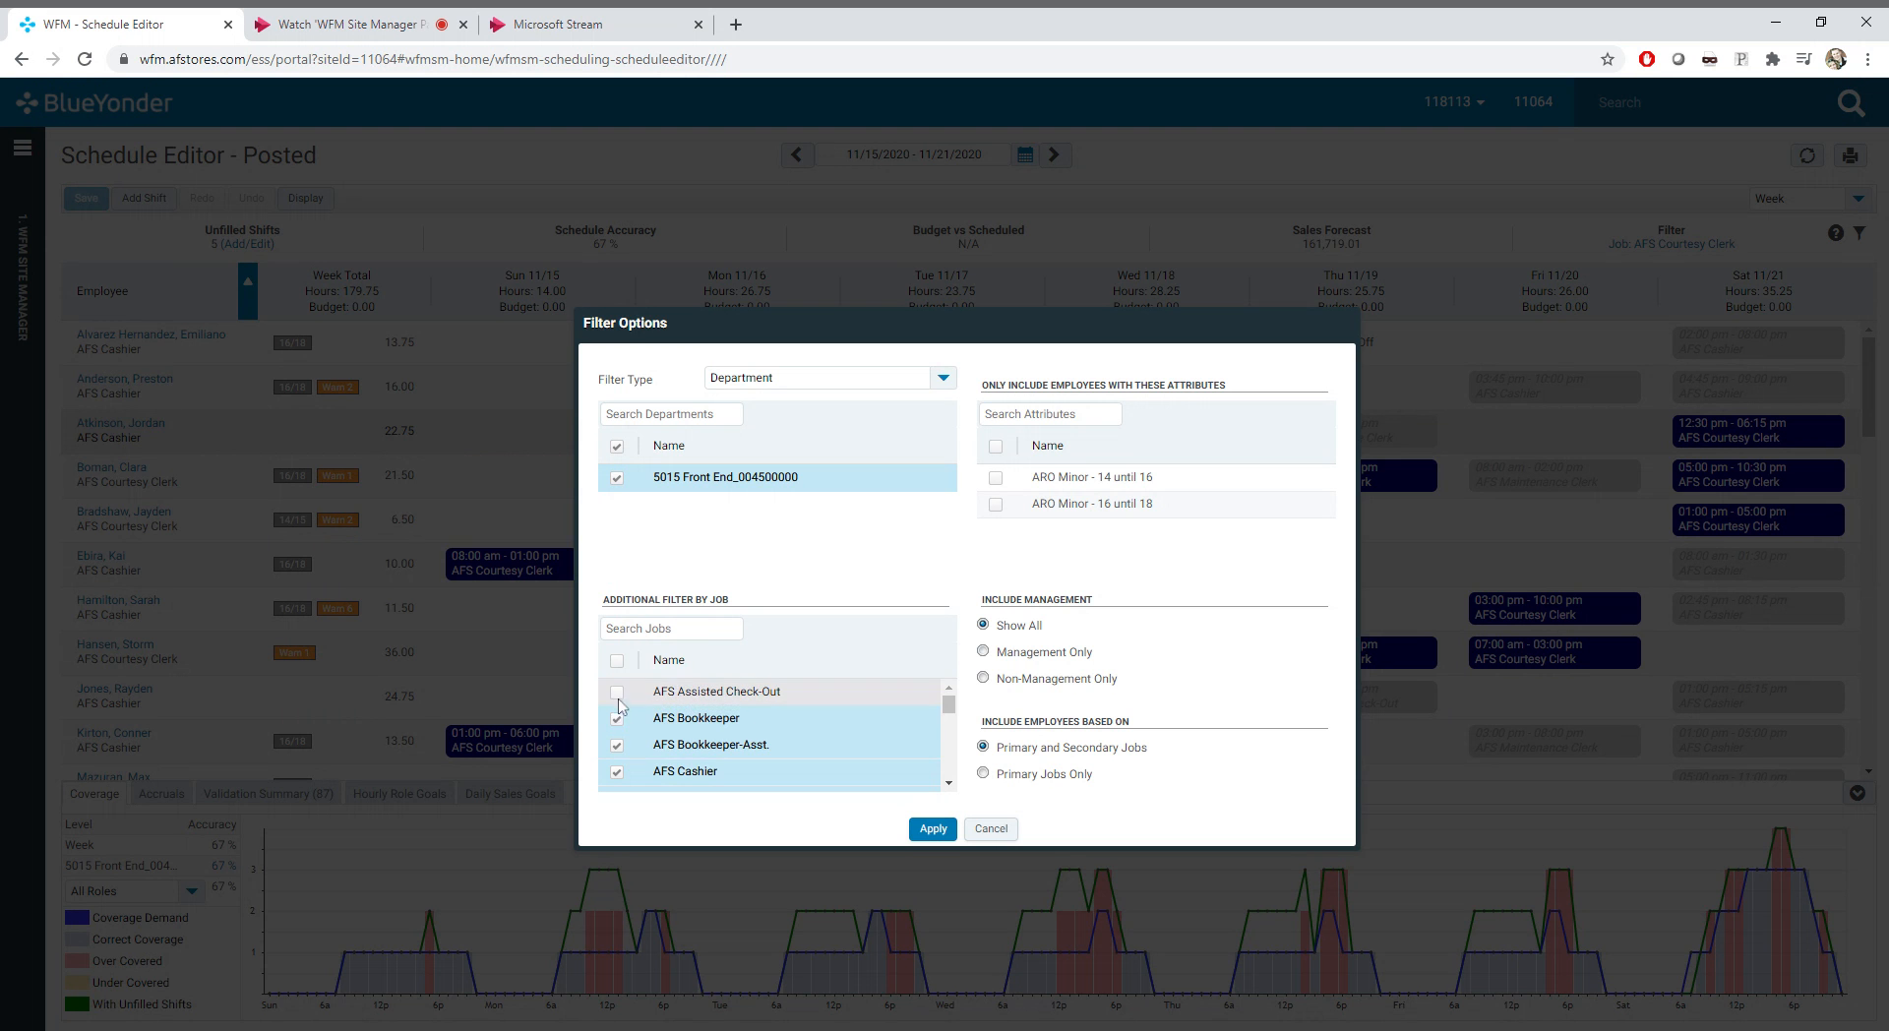
pyautogui.click(933, 829)
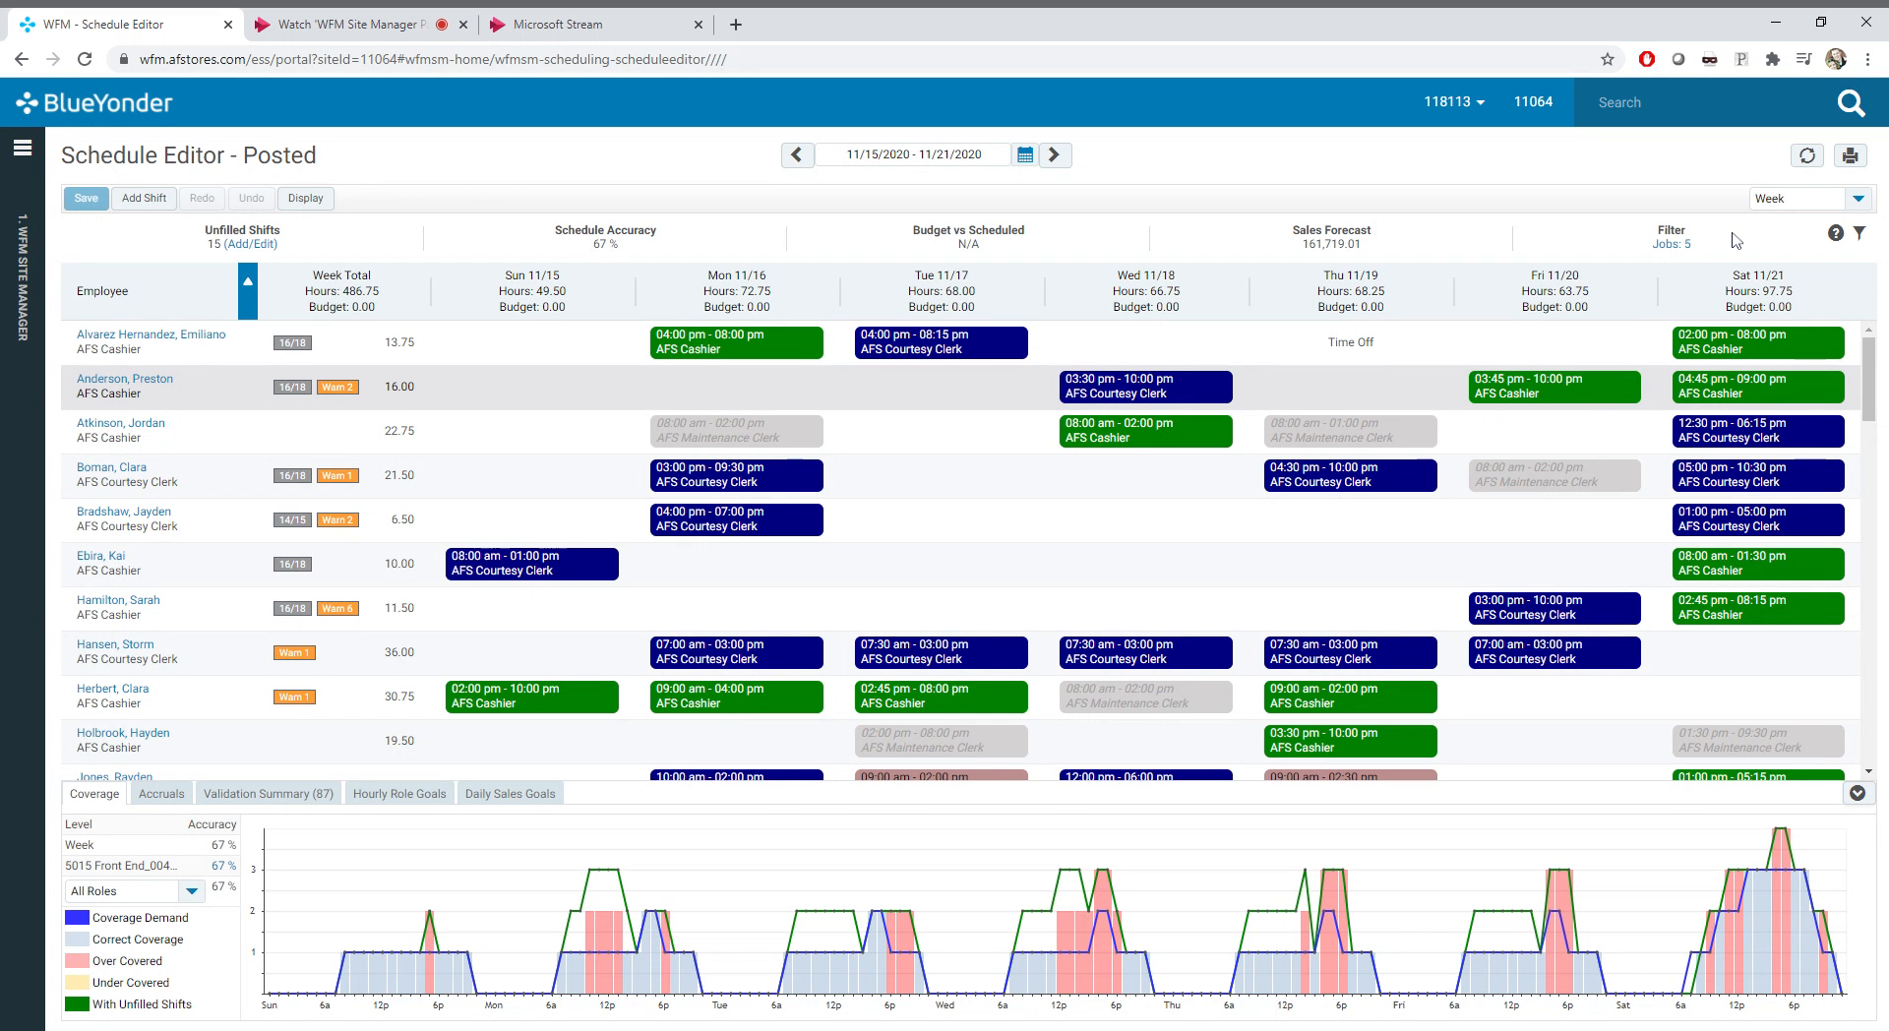
# Step: Print the weekly schedule for the filtered jobs
pyautogui.click(1849, 160)
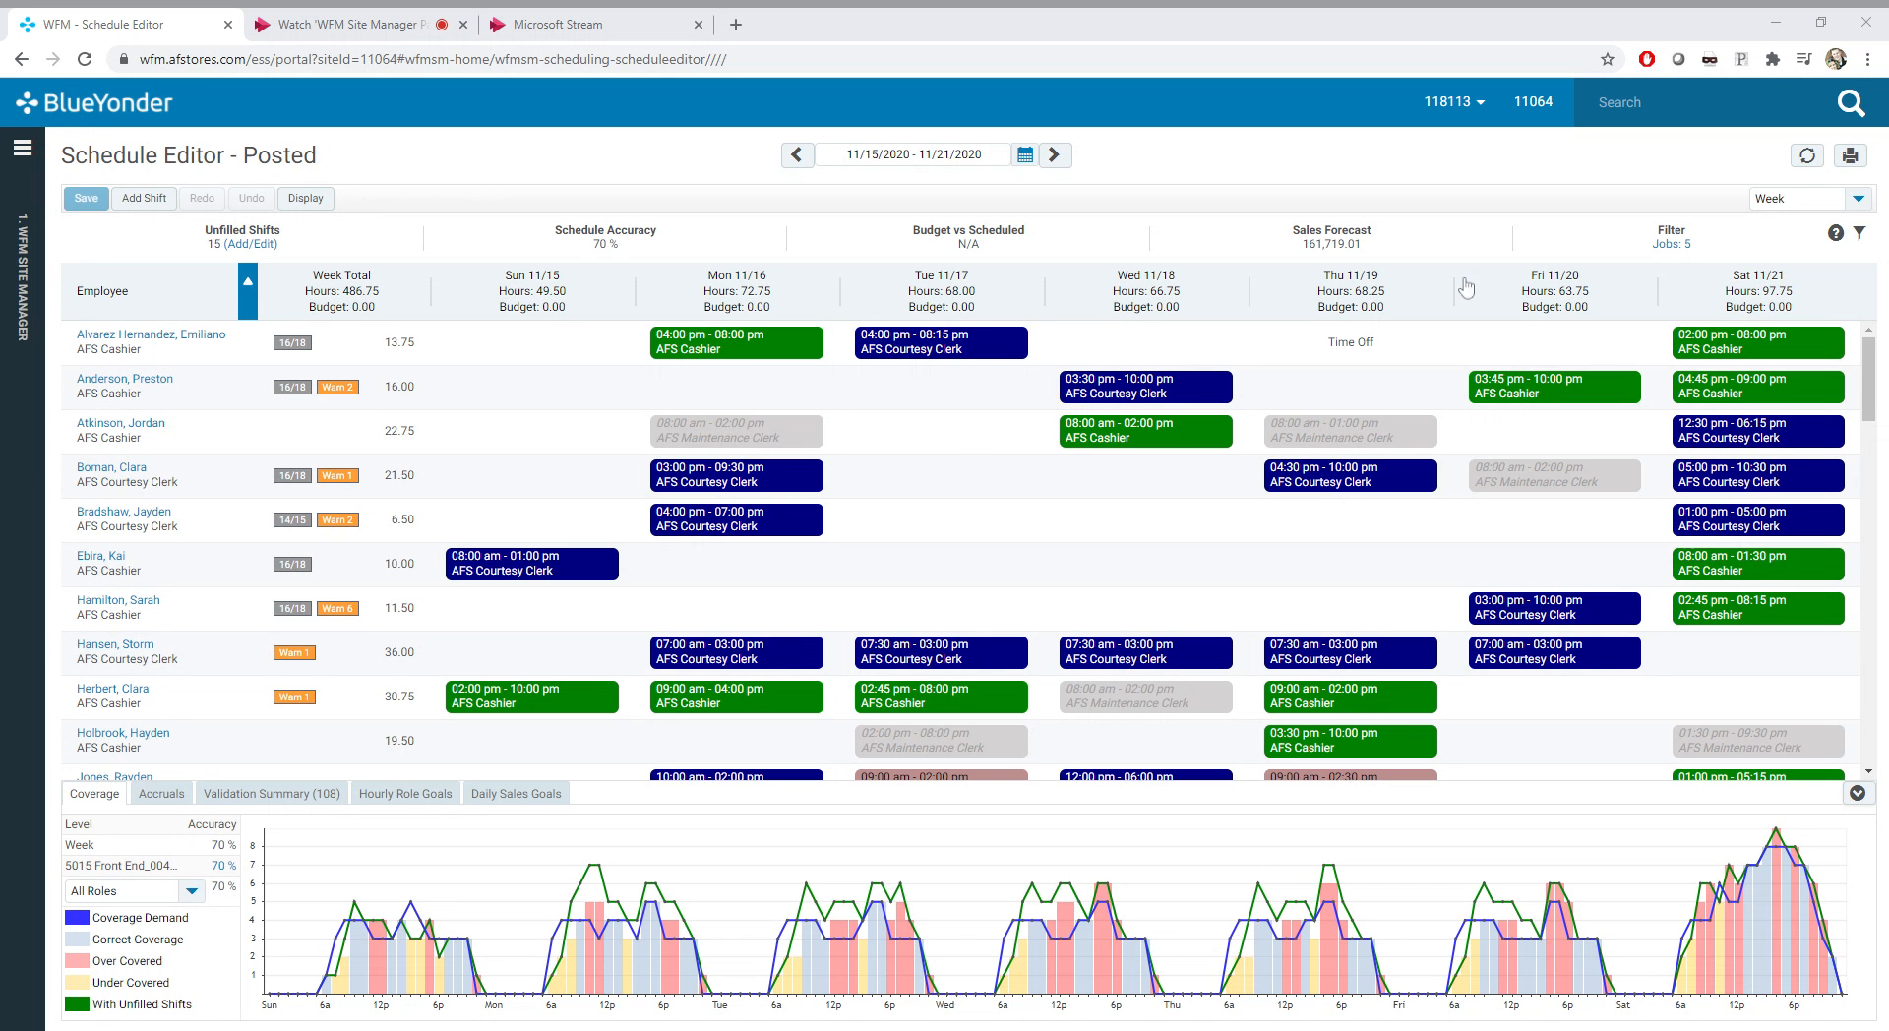